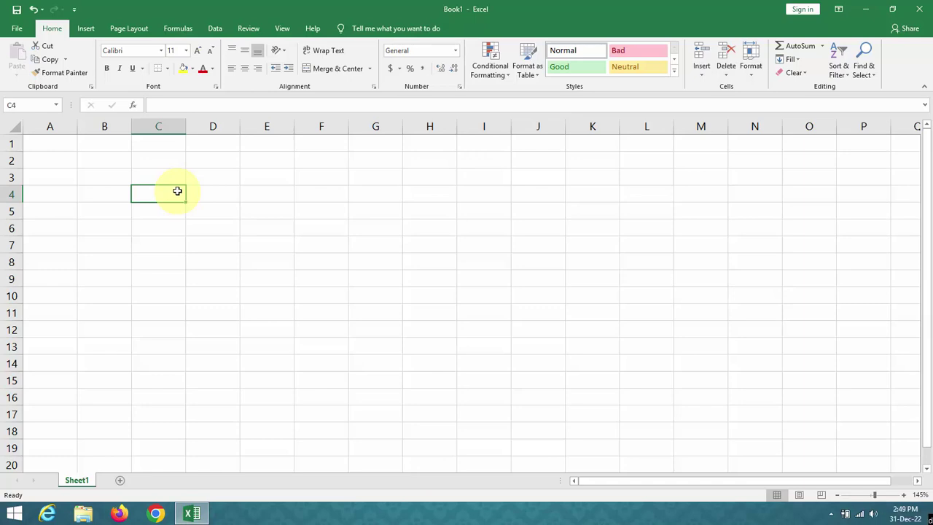
# Step: Enter the headers Name, English, Math, Science, Hindi and Marathi across C4:H4
pyautogui.write('Name')
pyautogui.press('Tab')
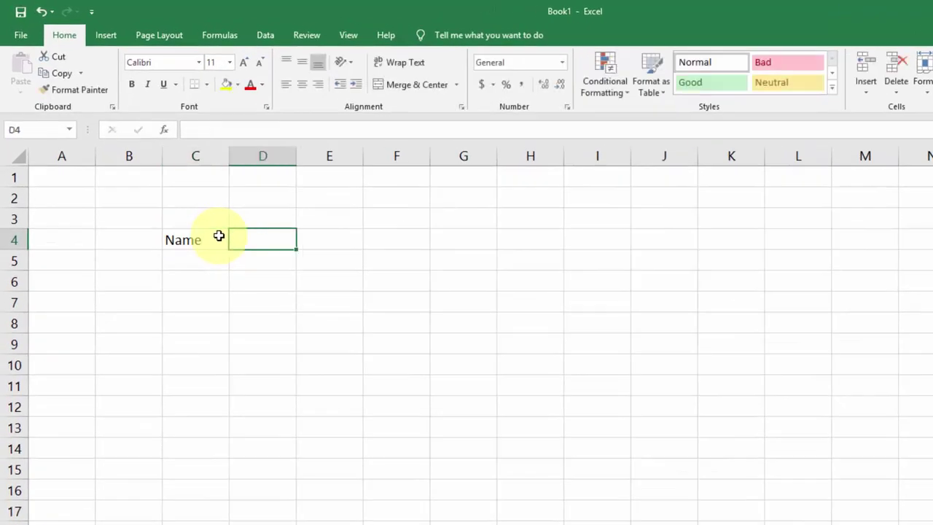
pyautogui.write('English')
pyautogui.press('Tab')
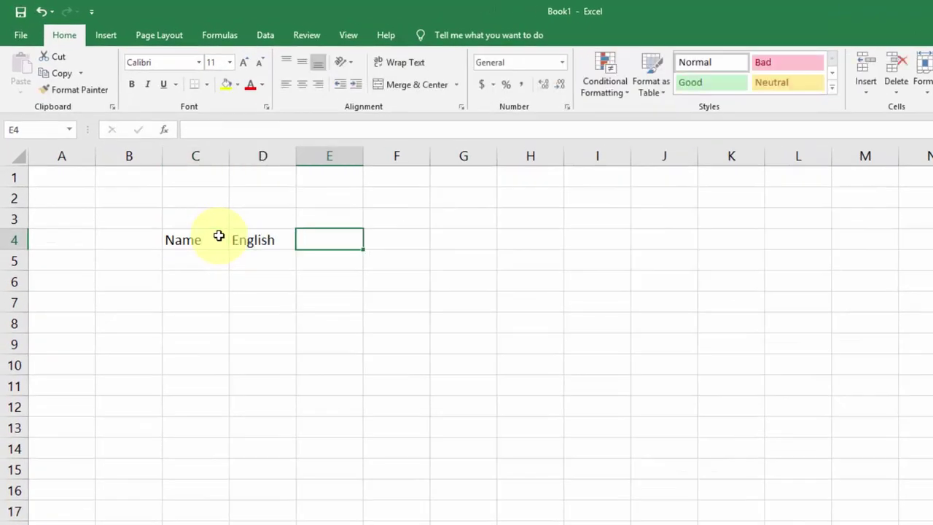
pyautogui.write('Math')
pyautogui.press('Tab')
pyautogui.write('Sci')
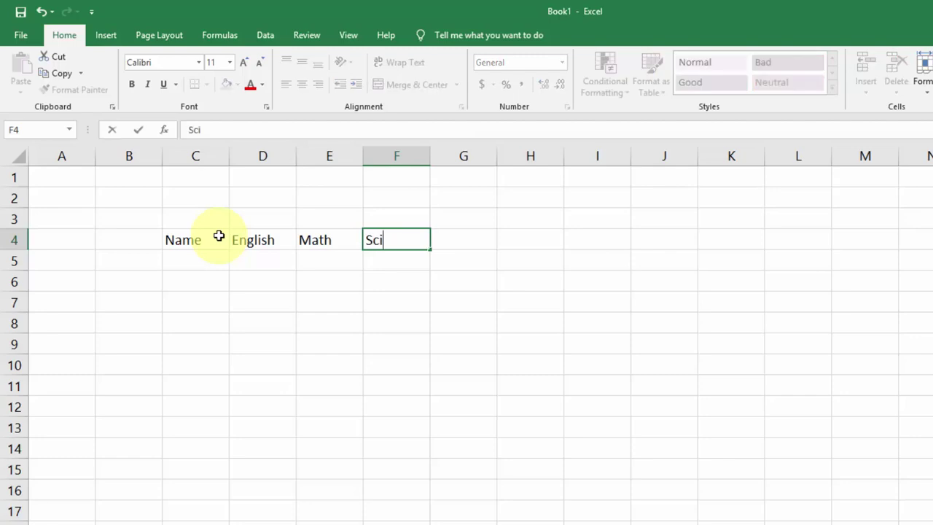
pyautogui.write('ence')
pyautogui.press('Tab')
pyautogui.write('Hindi')
pyautogui.press('Tab')
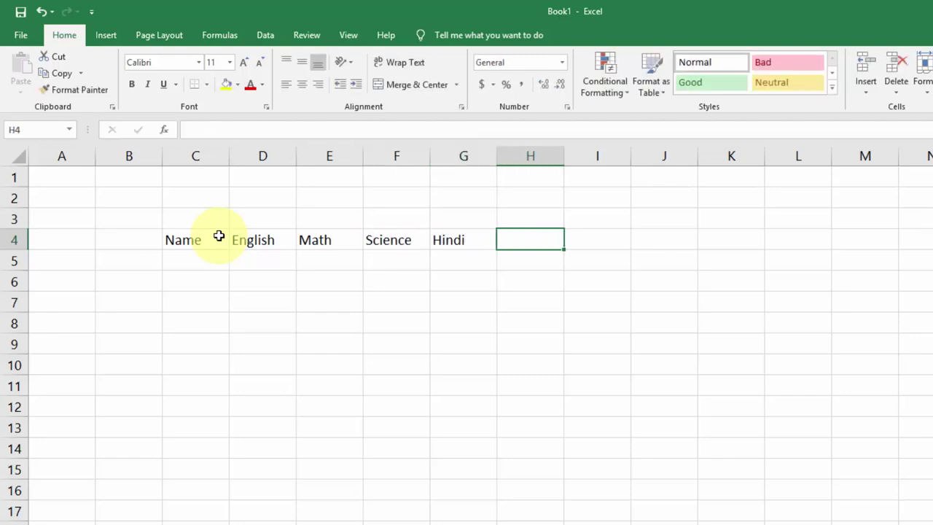
pyautogui.write('Marathi')
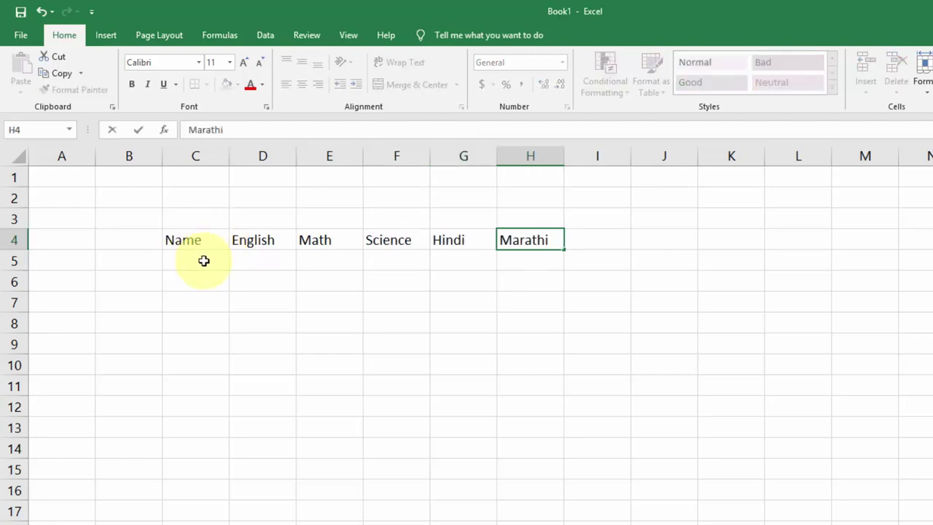
pyautogui.click(204, 260)
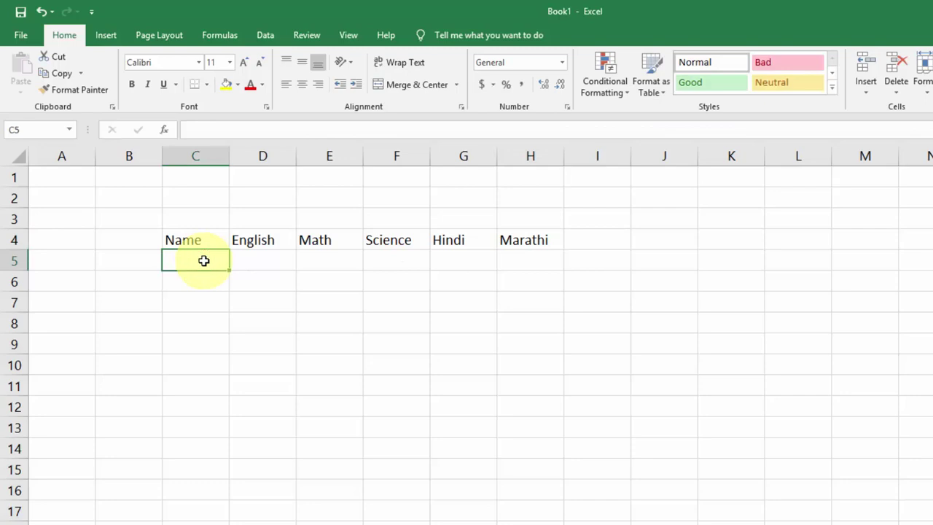
# Step: List students A, B, C, D, E and F down C5:C10 under Name
pyautogui.write('A')
pyautogui.press('Return')
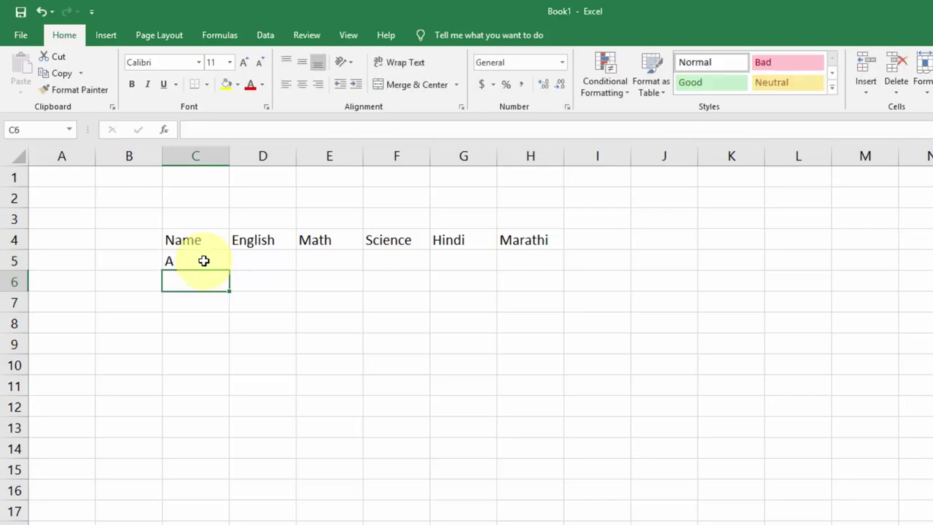
pyautogui.write('B')
pyautogui.press('Return')
pyautogui.write('C')
pyautogui.press('Return')
pyautogui.write('D')
pyautogui.press('Return')
pyautogui.write('E')
pyautogui.press('Return')
pyautogui.write('F')
pyautogui.press('Return')
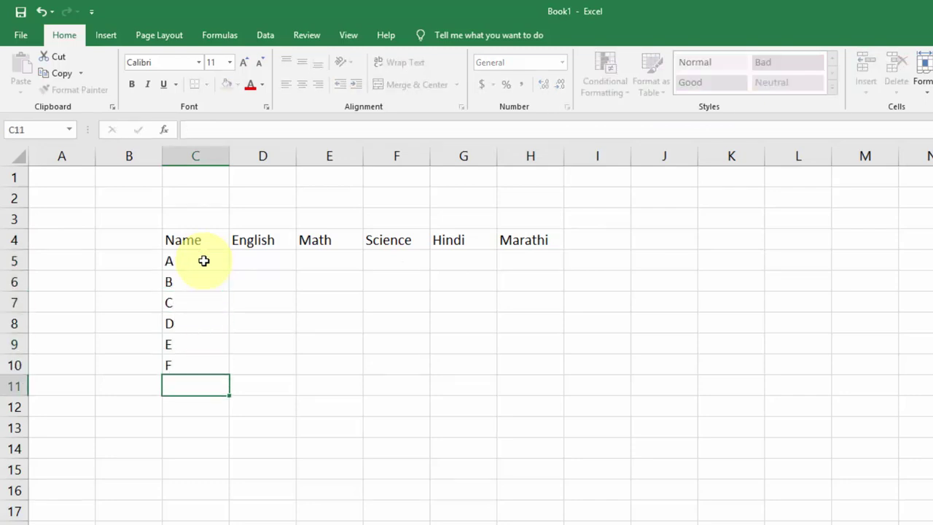
pyautogui.click(256, 264)
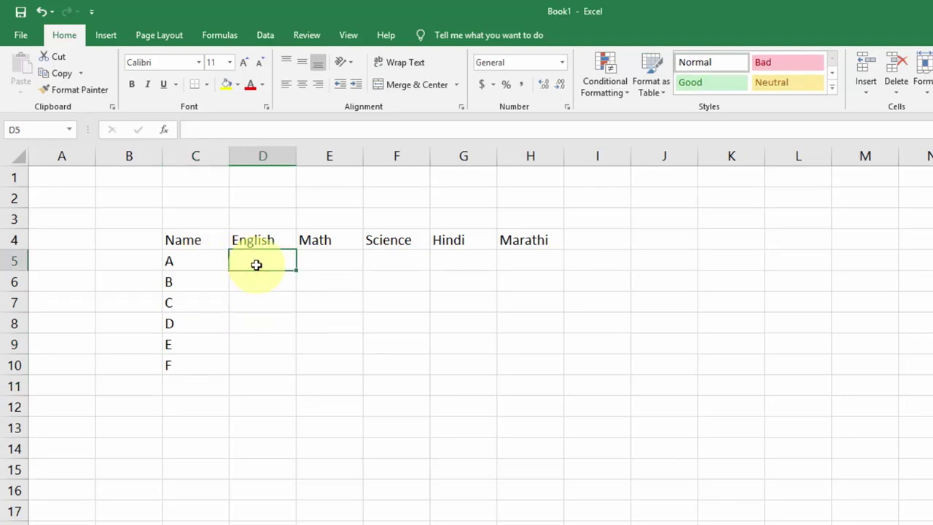
pyautogui.click(306, 263)
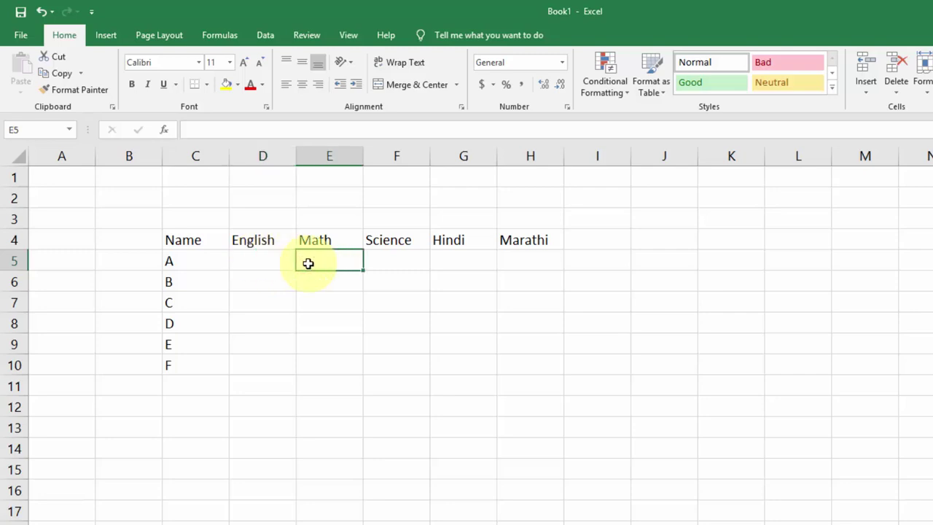
pyautogui.doubleClick(270, 259)
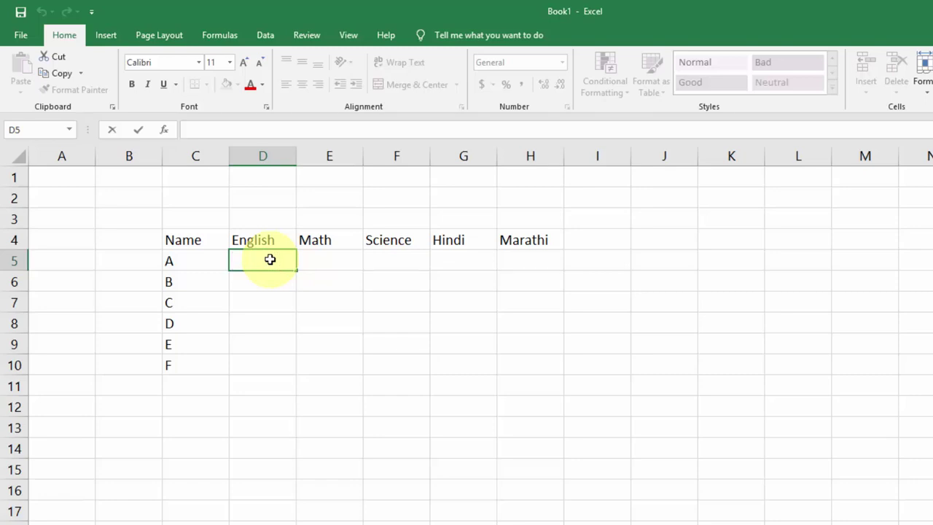
pyautogui.press('Return')
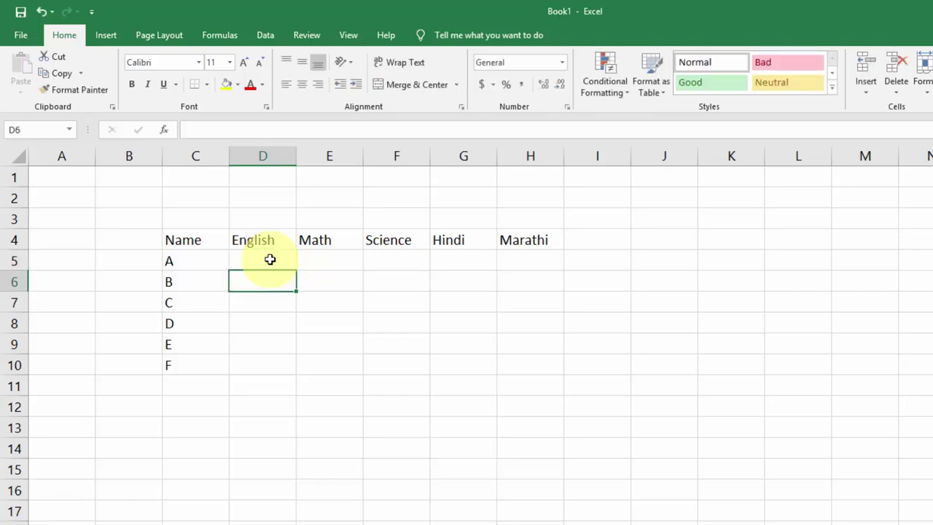
pyautogui.click(270, 260)
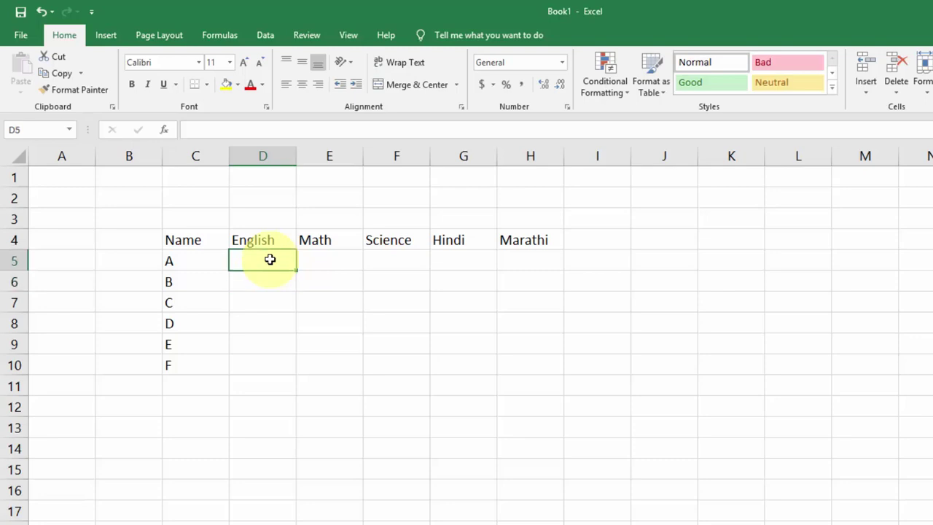
pyautogui.write('7')
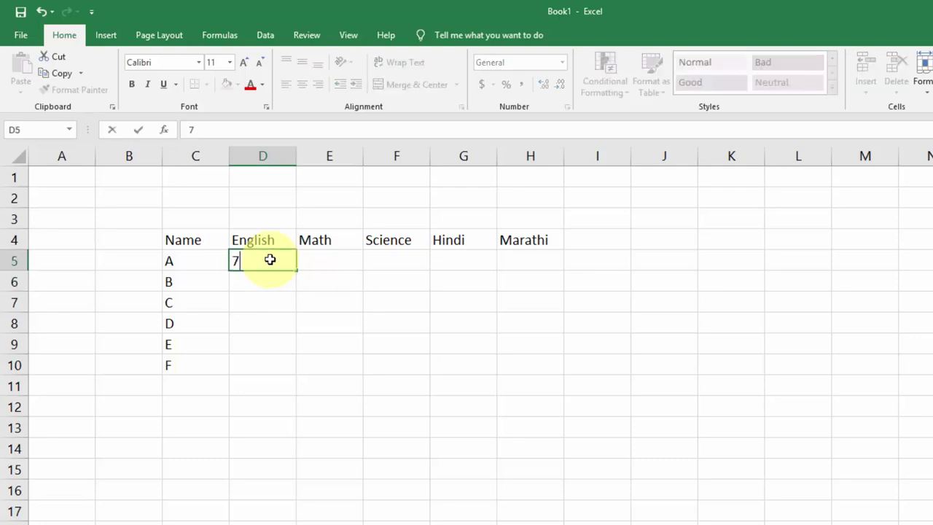
pyautogui.write('8')
pyautogui.press('Tab')
pyautogui.write('78')
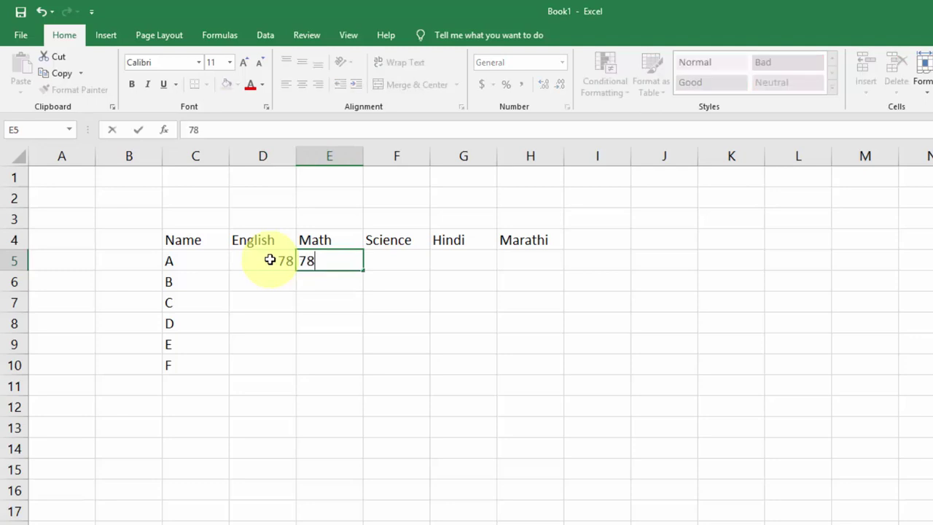
pyautogui.write('5')
pyautogui.press('BackSpace')
pyautogui.press('BackSpace')
pyautogui.press('BackSpace')
pyautogui.write('74')
pyautogui.press('Tab')
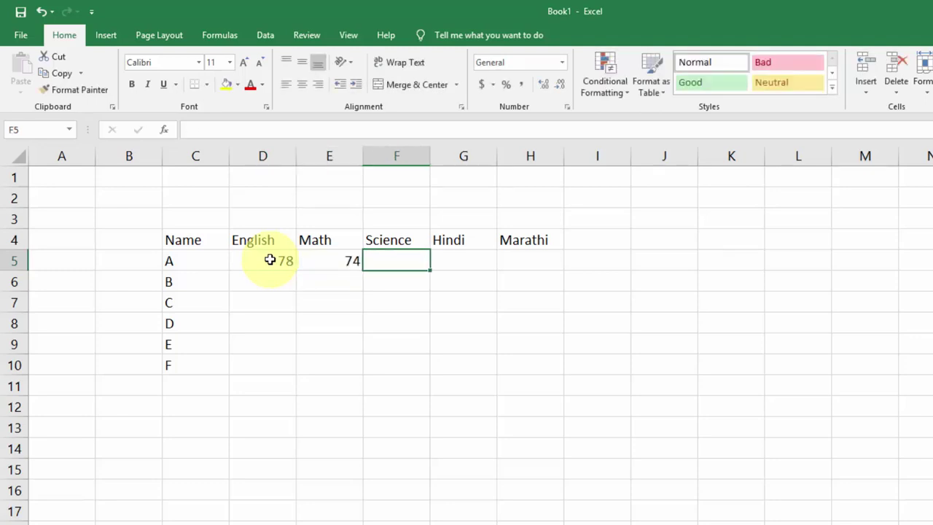
pyautogui.moveTo(269, 260); pyautogui.dragTo(326, 260)
pyautogui.press('Delete')
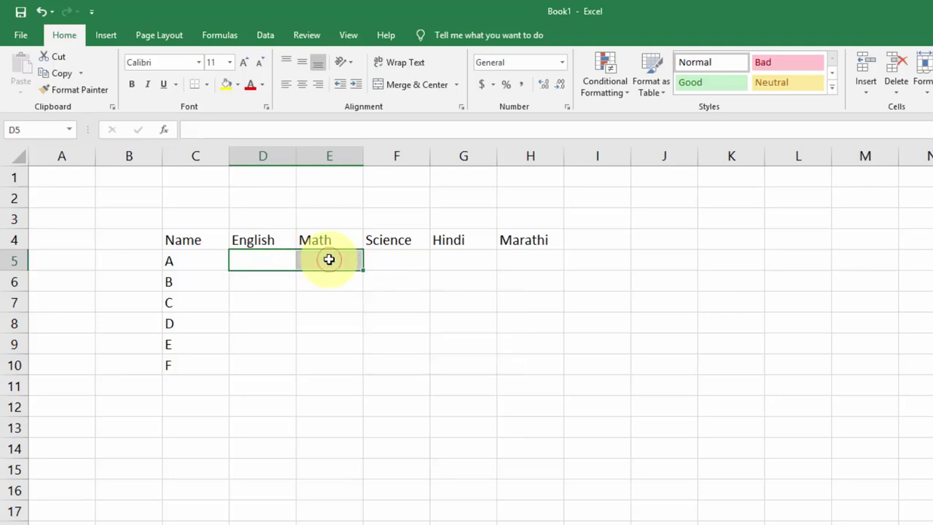
pyautogui.click(260, 257)
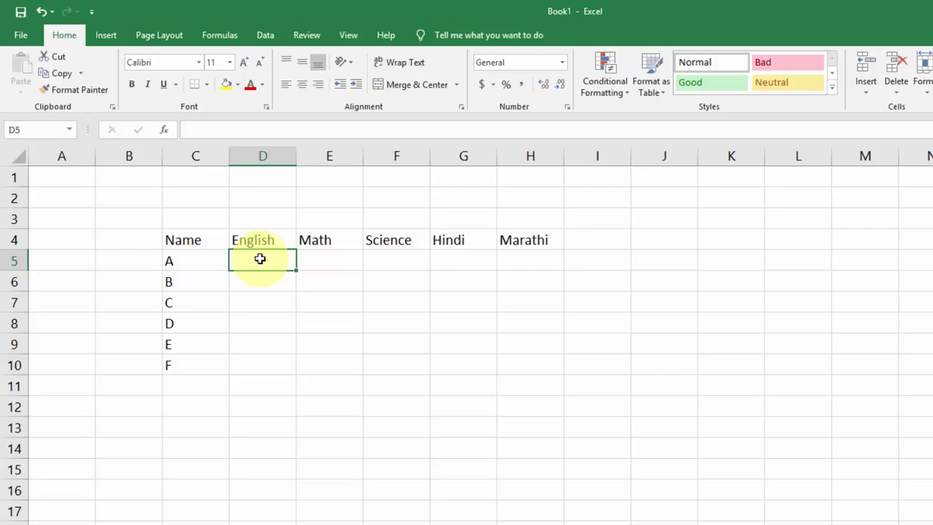
# Step: Enter =RANDBETWEEN(25,95) in D5, giving student A an English mark of 89
pyautogui.write('=')
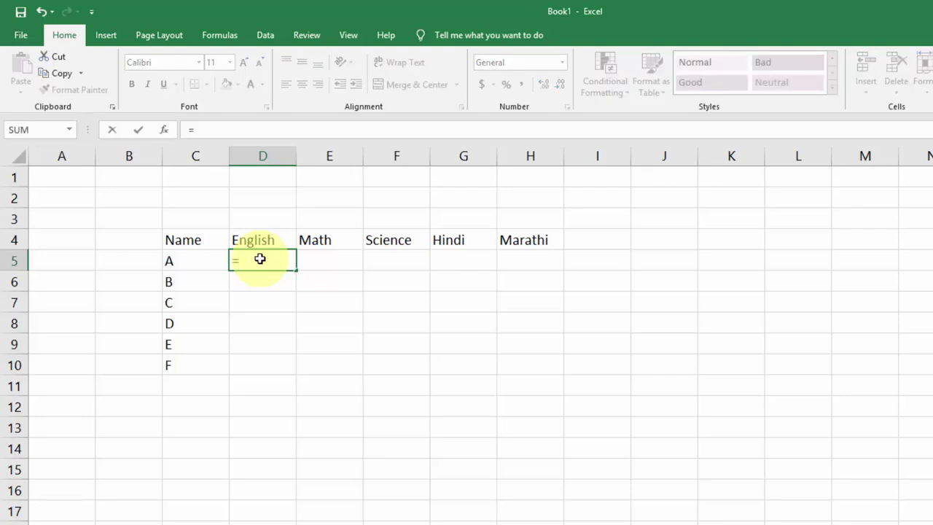
pyautogui.write('R')
pyautogui.write('AND')
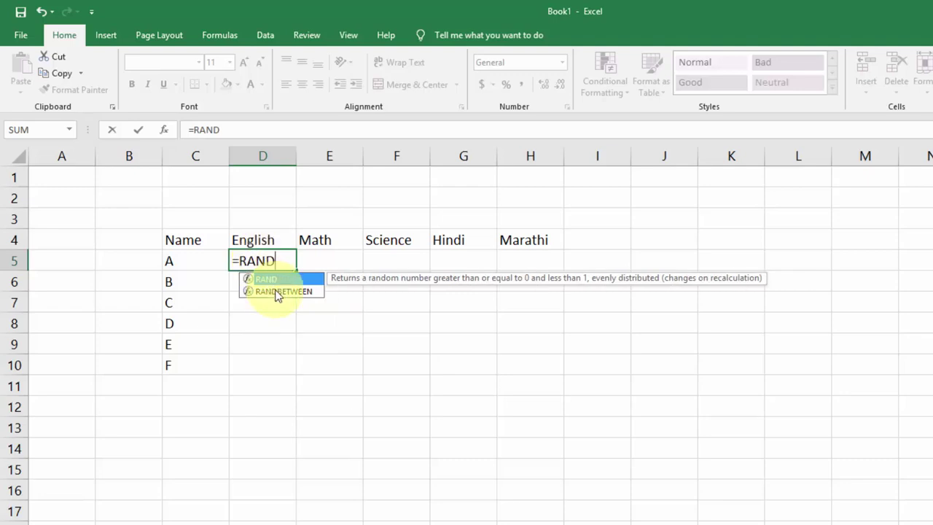
pyautogui.doubleClick(271, 289)
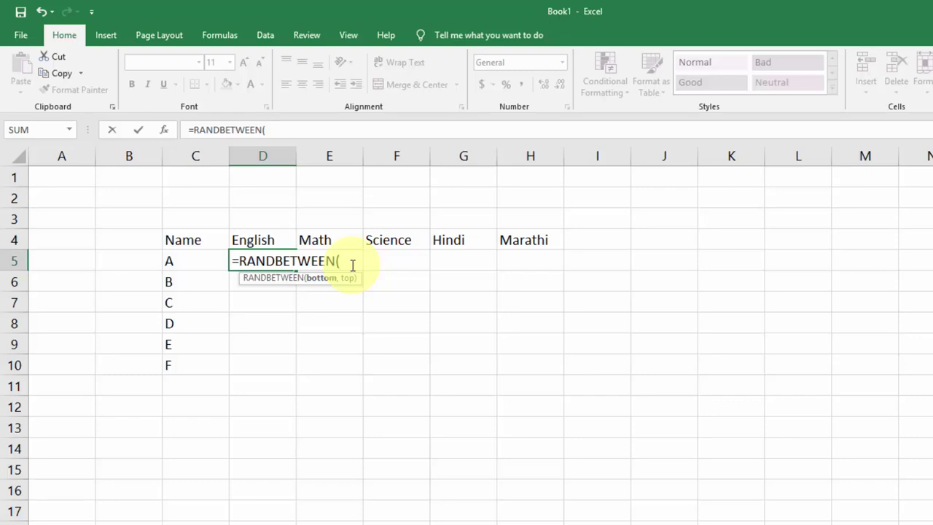
pyautogui.write('25')
pyautogui.write(',')
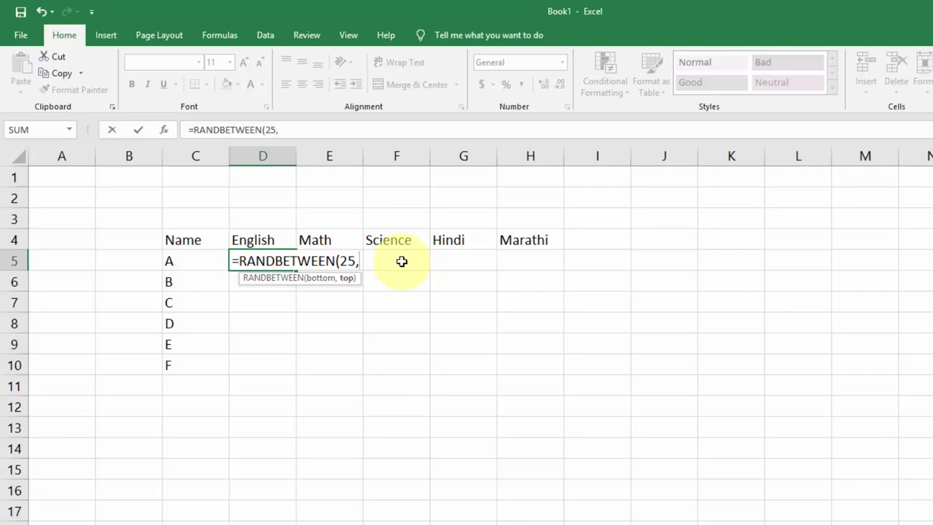
pyautogui.write('95')
pyautogui.write(')')
pyautogui.press('Return')
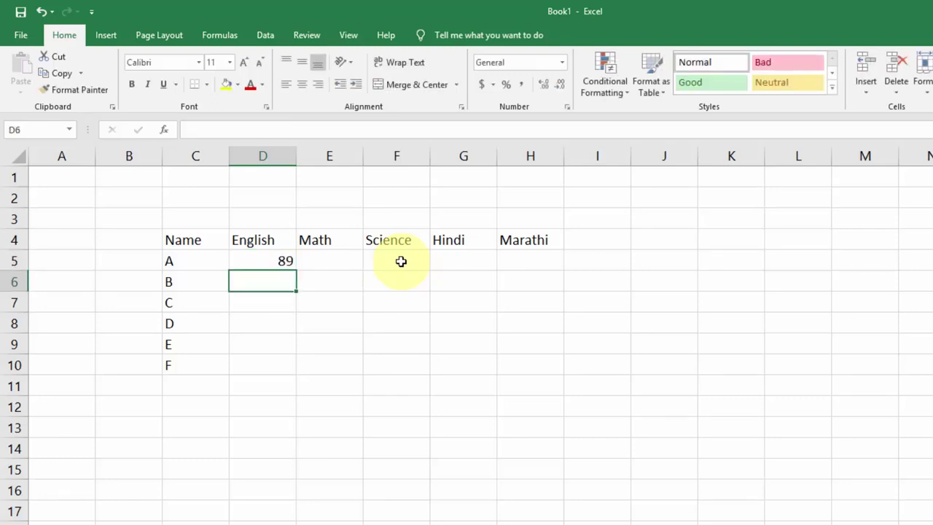
# Step: Fill the RANDBETWEEN formula from D5 down to D10 and across to column H
pyautogui.click(269, 259)
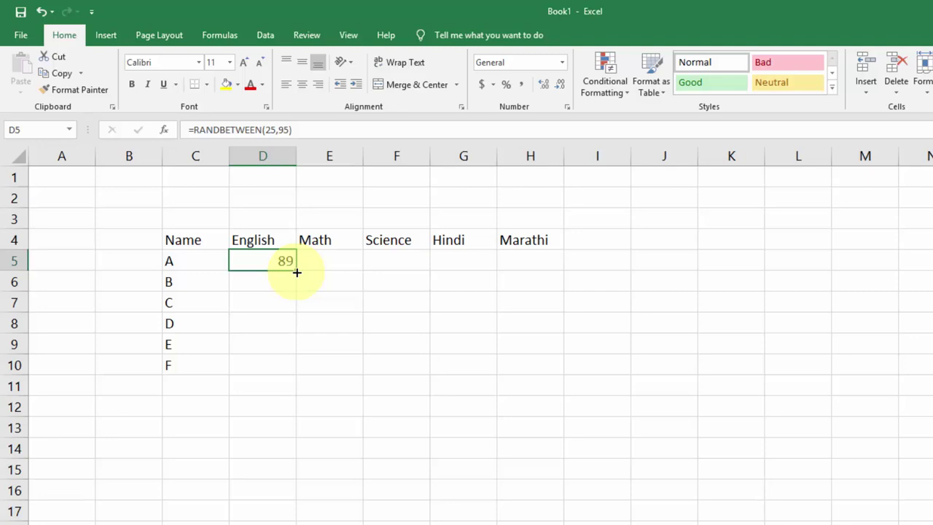
pyautogui.moveTo(297, 272); pyautogui.dragTo(292, 377)
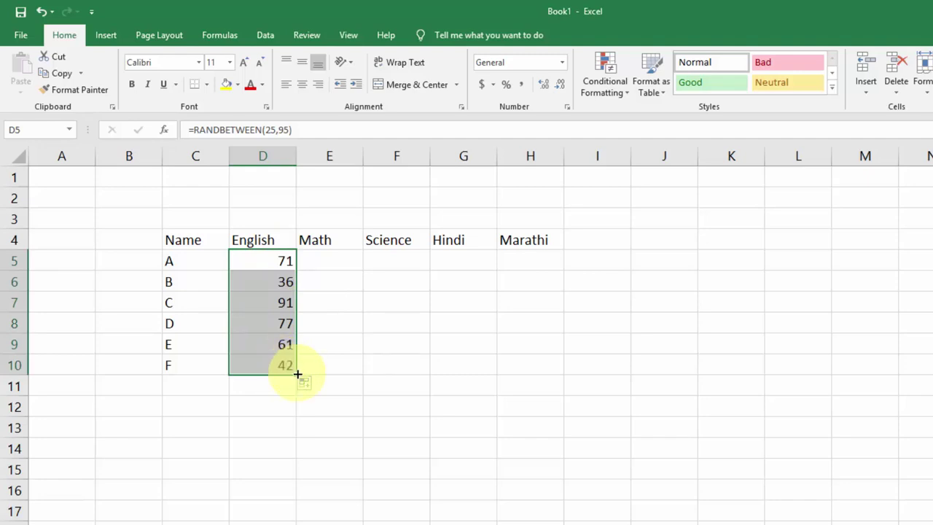
pyautogui.moveTo(298, 373); pyautogui.dragTo(542, 381)
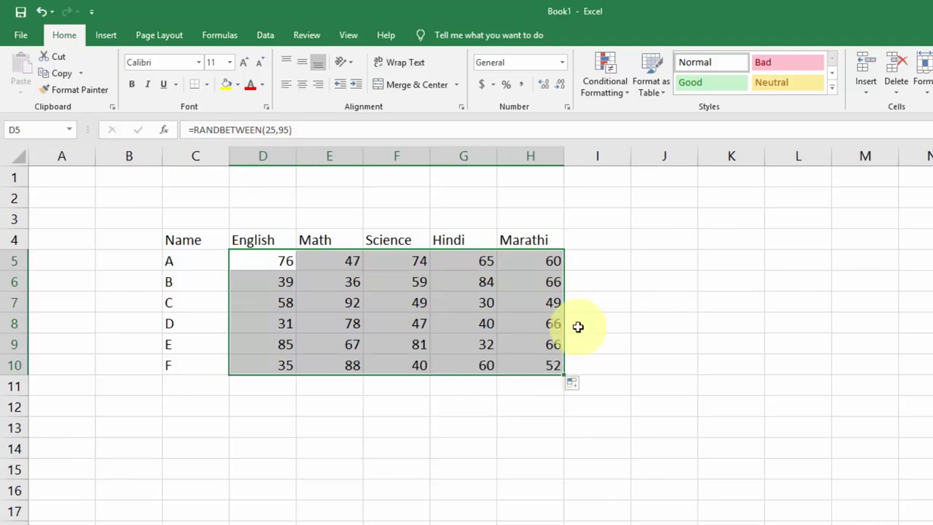
# Step: Type test text AS into I5:I6, then clear it again
pyautogui.click(597, 260)
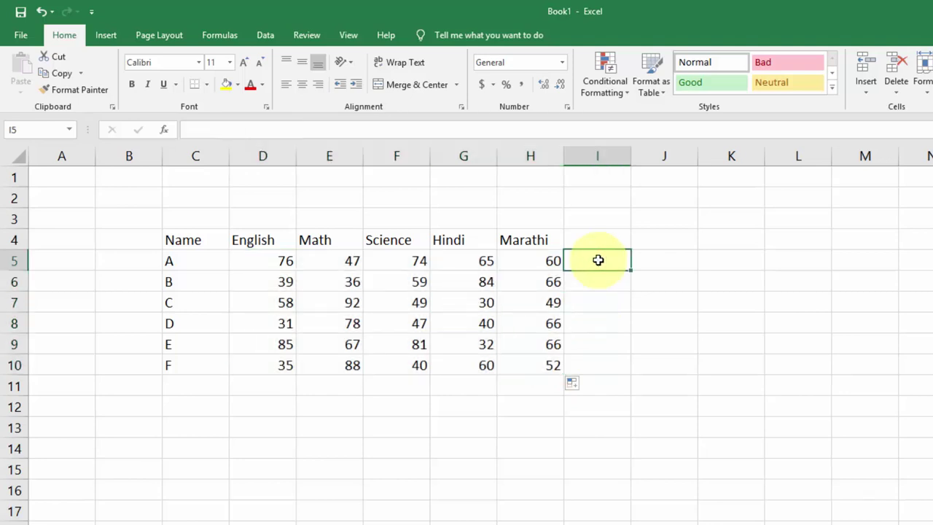
pyautogui.write('AS')
pyautogui.press('Return')
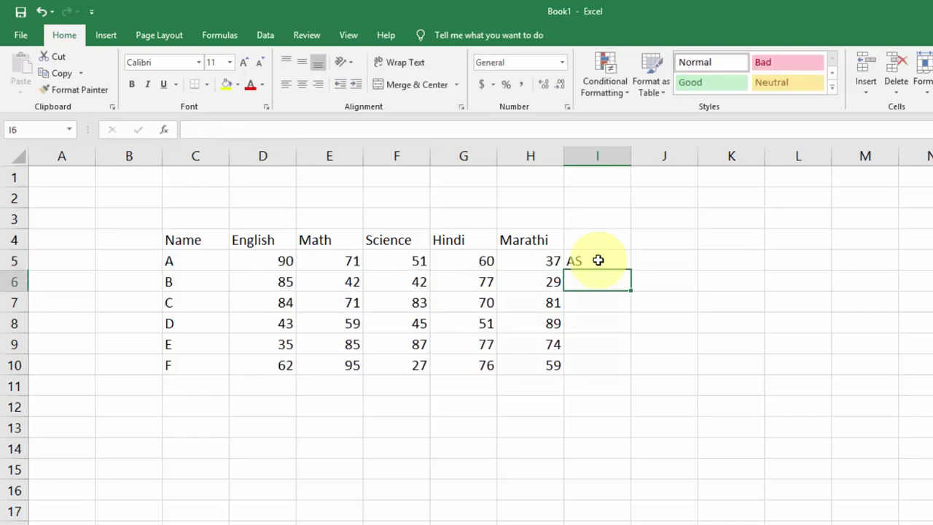
pyautogui.write('AS')
pyautogui.press('Return')
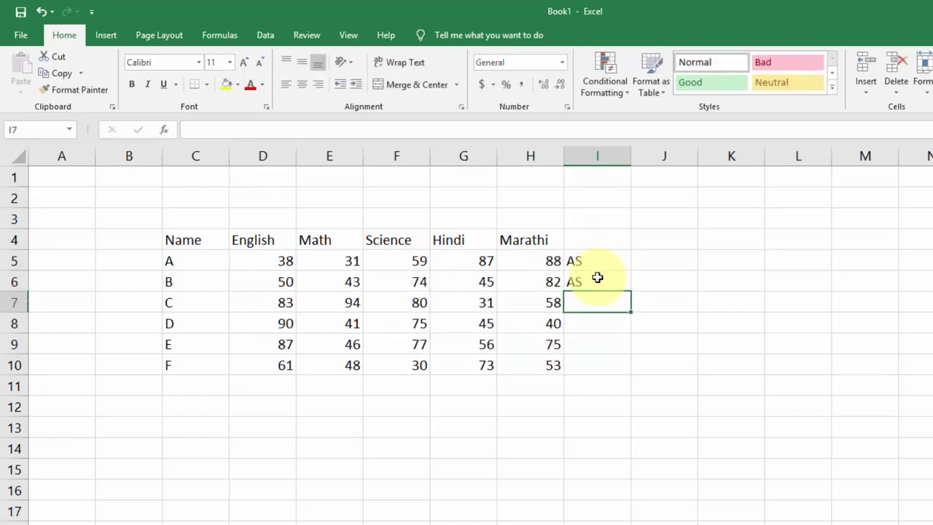
pyautogui.click(595, 262)
pyautogui.moveTo(595, 270); pyautogui.dragTo(598, 281)
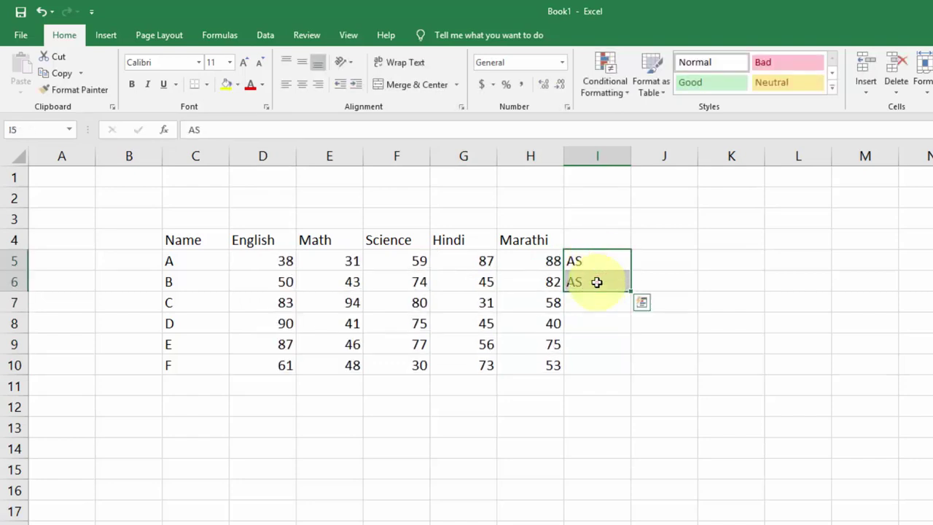
pyautogui.press('Delete')
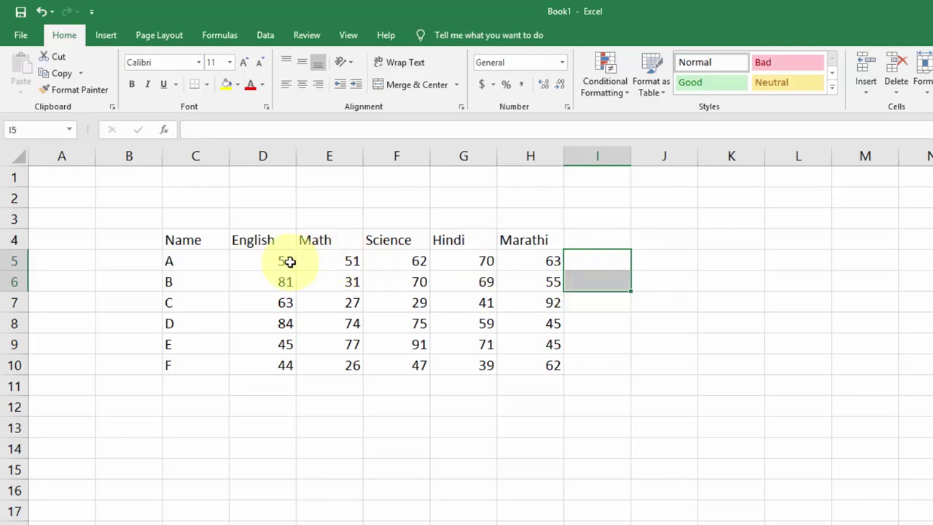
# Step: Recalculate the random marks with F9 and select the D5:H10 block
pyautogui.click(277, 260)
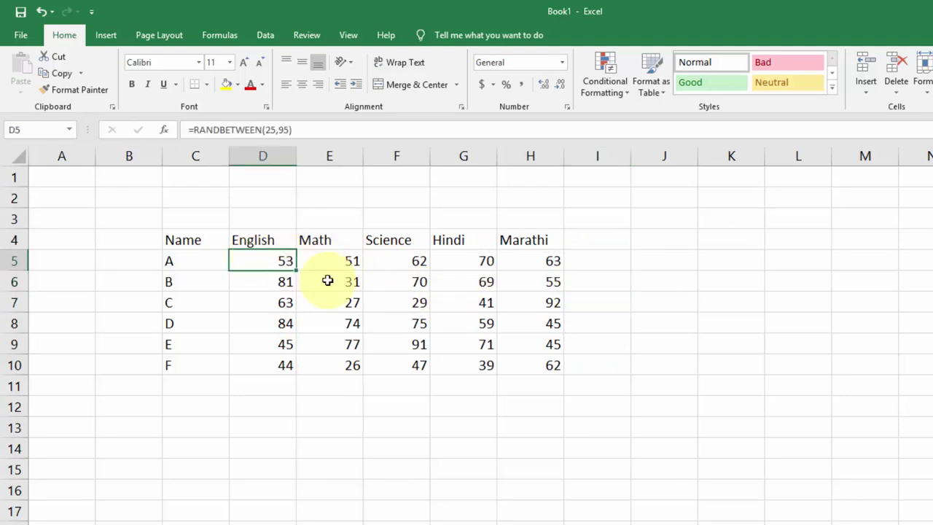
pyautogui.press('F9')
pyautogui.moveTo(275, 259); pyautogui.dragTo(519, 362)
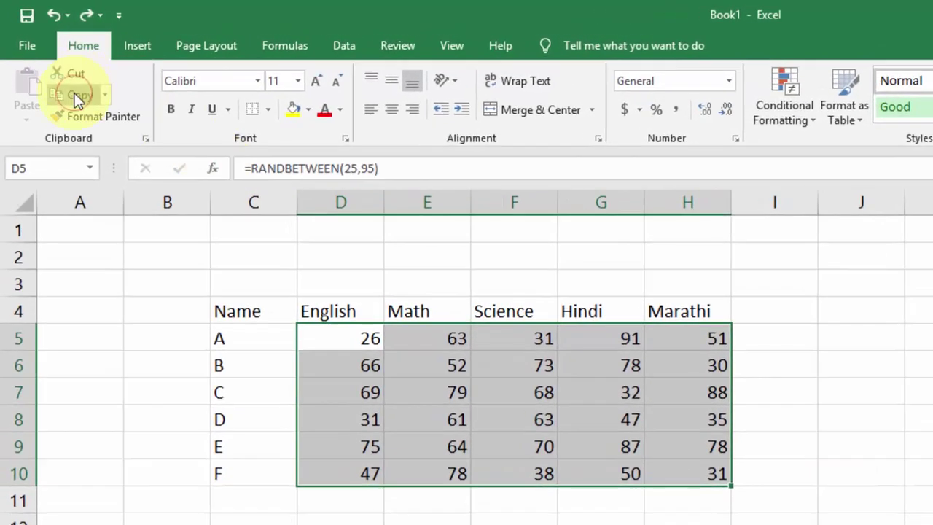
# Step: Copy D5:H10 and paste it back as plain values
pyautogui.click(71, 88)
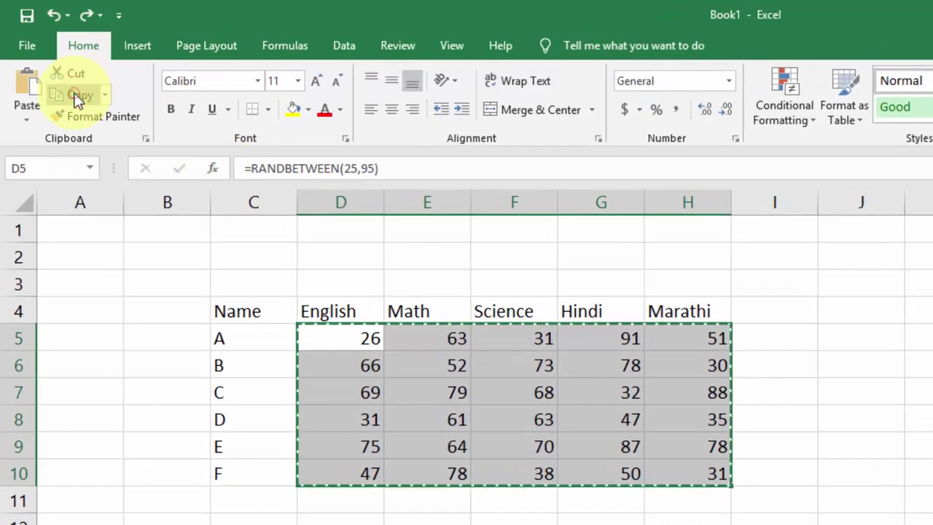
pyautogui.click(25, 118)
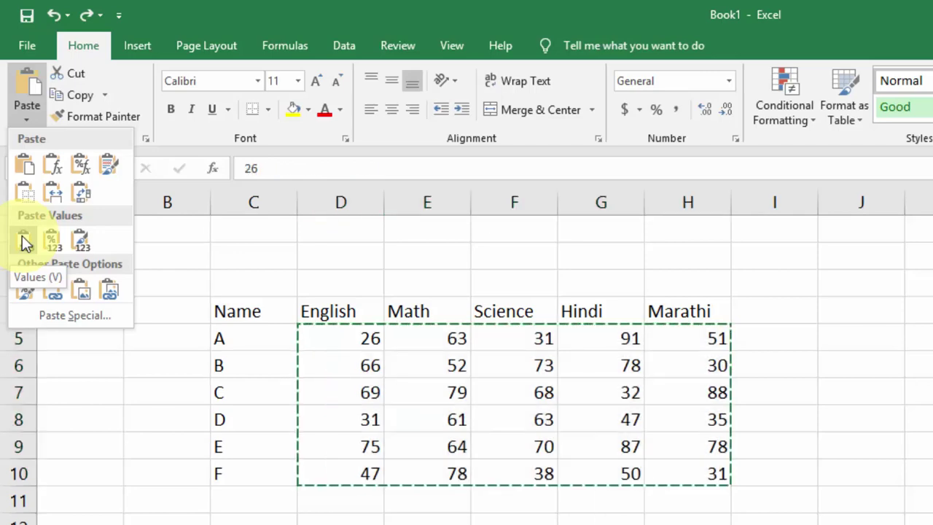
pyautogui.click(24, 245)
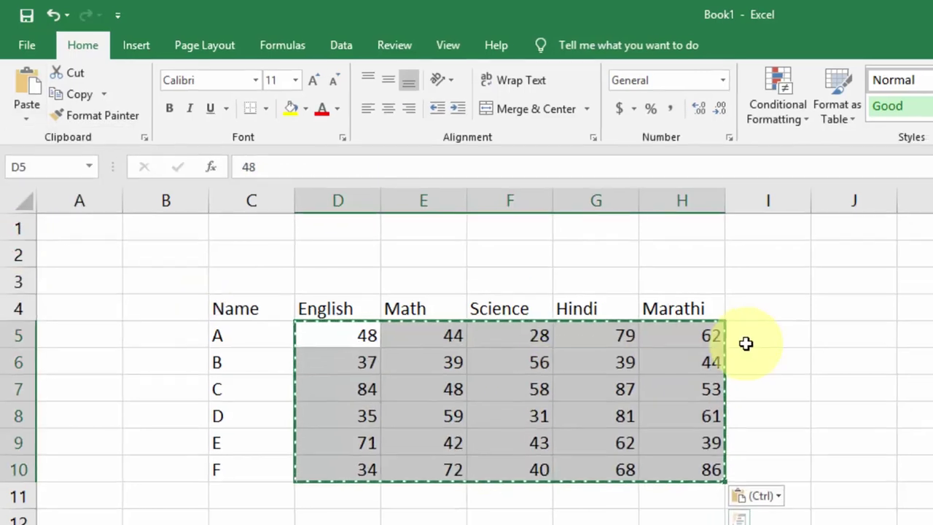
# Step: Enter test text AS in I5, then delete it
pyautogui.click(743, 338)
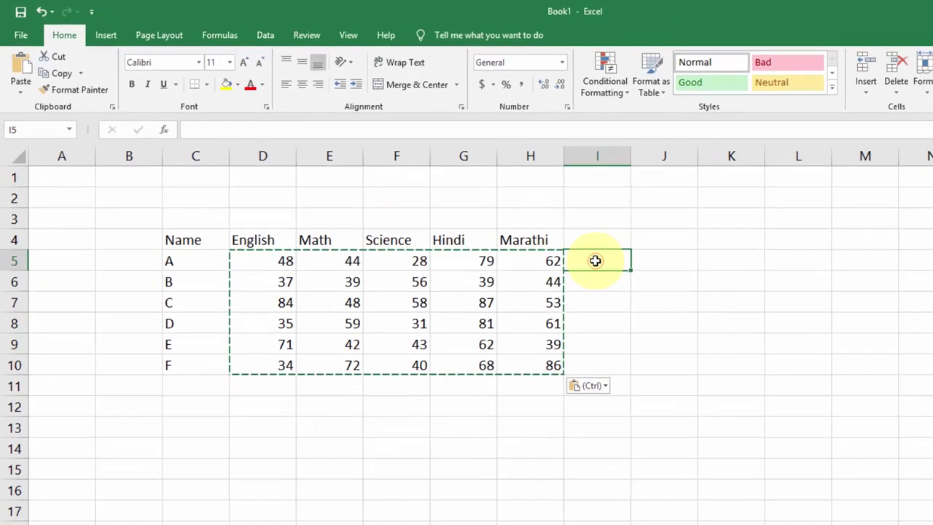
pyautogui.write('AS')
pyautogui.press('Return')
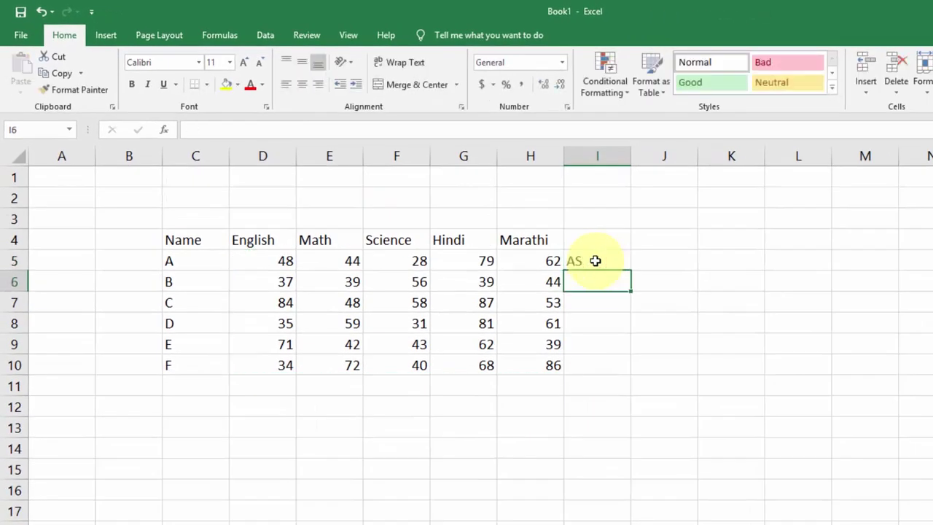
pyautogui.click(595, 260)
pyautogui.press('Delete')
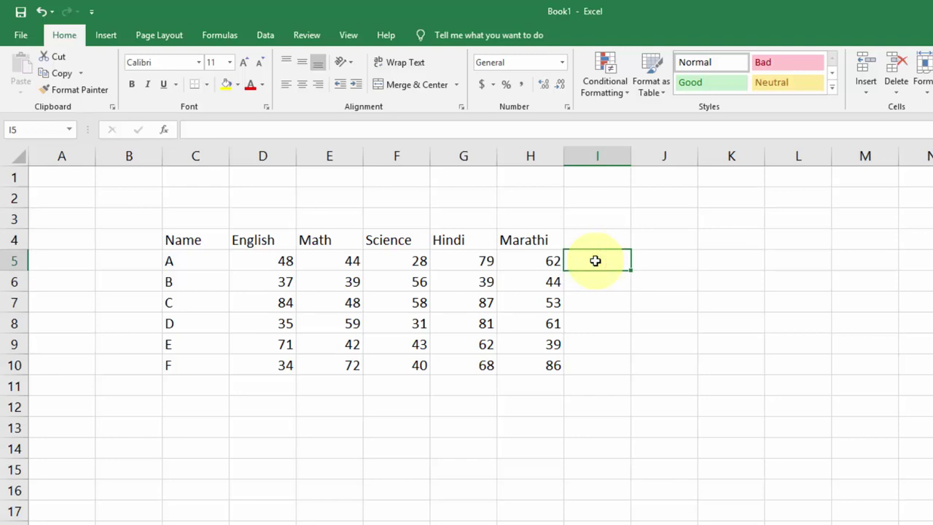
# Step: Drag D5's value 48 down the English column, then undo the fill
pyautogui.click(280, 261)
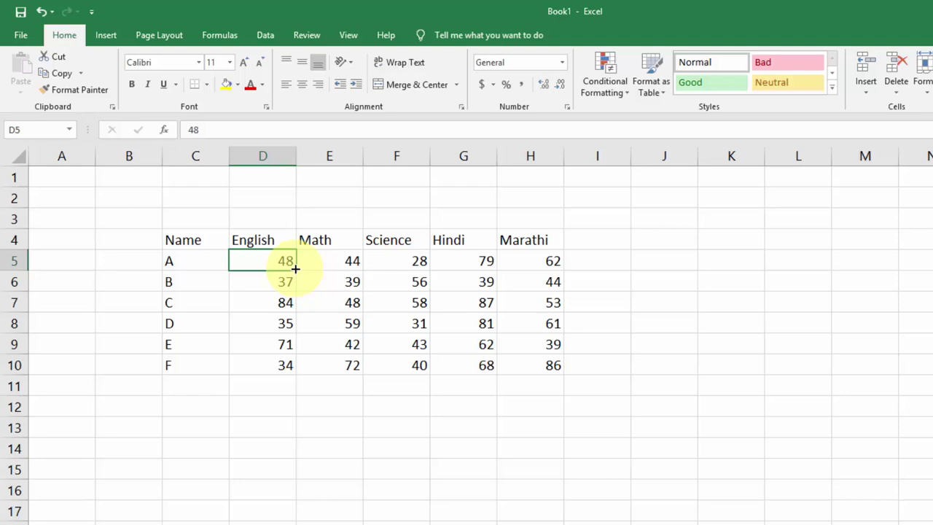
pyautogui.moveTo(295, 269); pyautogui.dragTo(295, 368)
pyautogui.hotkey('ctrl', 'z')
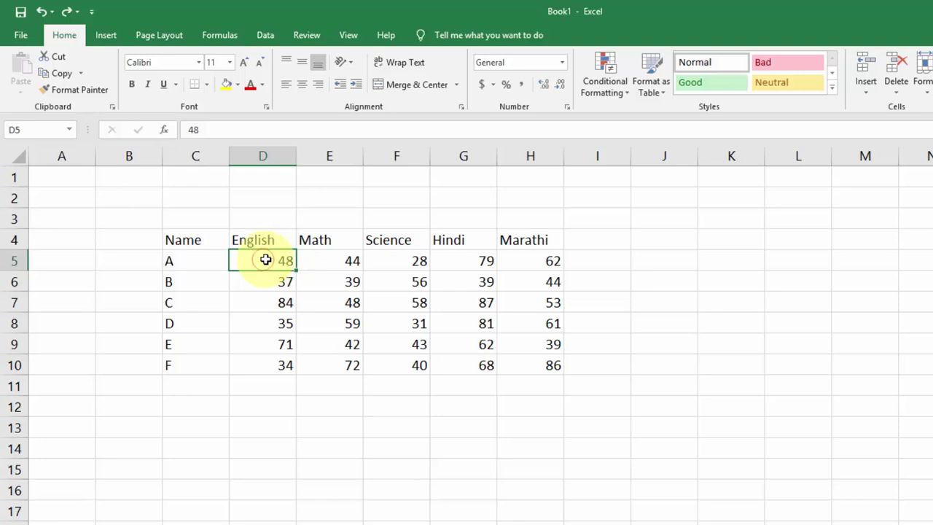
pyautogui.moveTo(263, 259)
pyautogui.mouseDown()
pyautogui.moveTo(695, 464)
pyautogui.moveTo(520, 389)
pyautogui.moveTo(327, 277)
pyautogui.moveTo(452, 354)
pyautogui.moveTo(492, 396)
pyautogui.mouseUp()
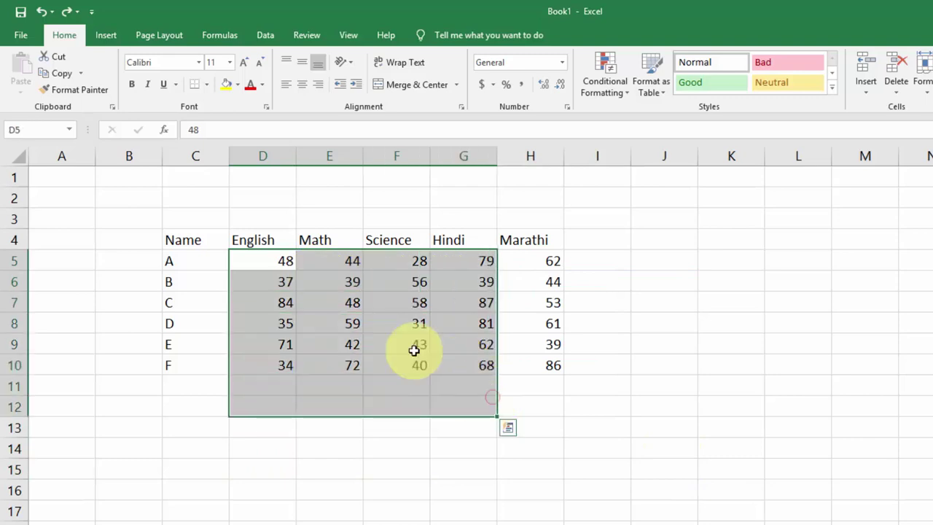
pyautogui.moveTo(256, 262); pyautogui.dragTo(352, 323)
pyautogui.click(257, 263)
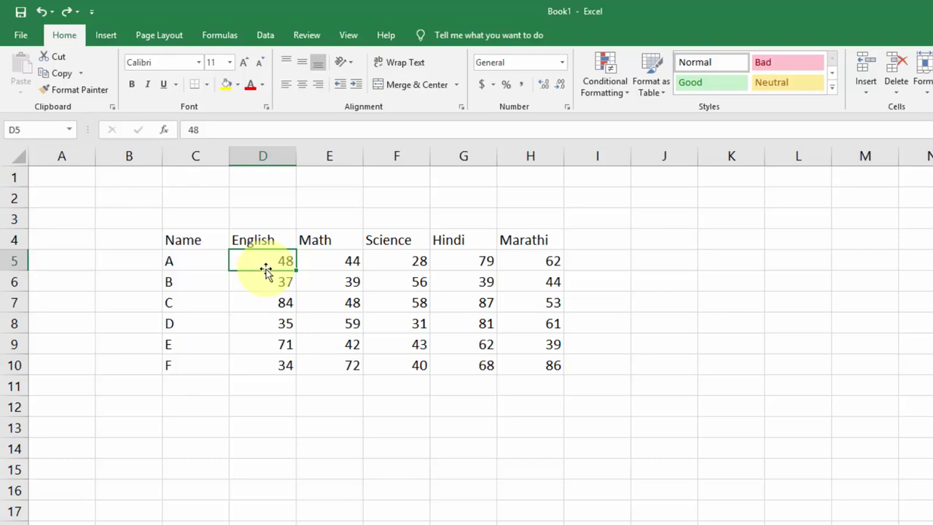
pyautogui.moveTo(265, 271); pyautogui.dragTo(624, 487)
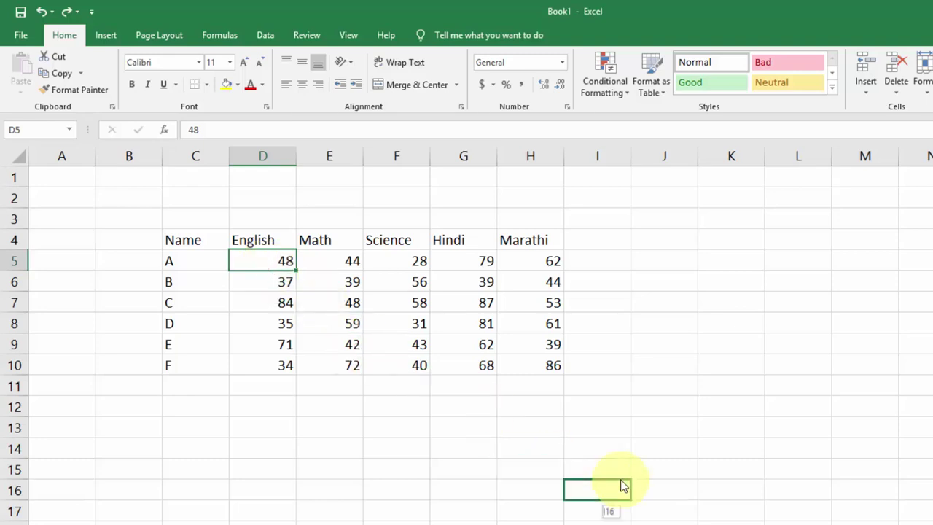
pyautogui.moveTo(623, 486); pyautogui.dragTo(624, 486)
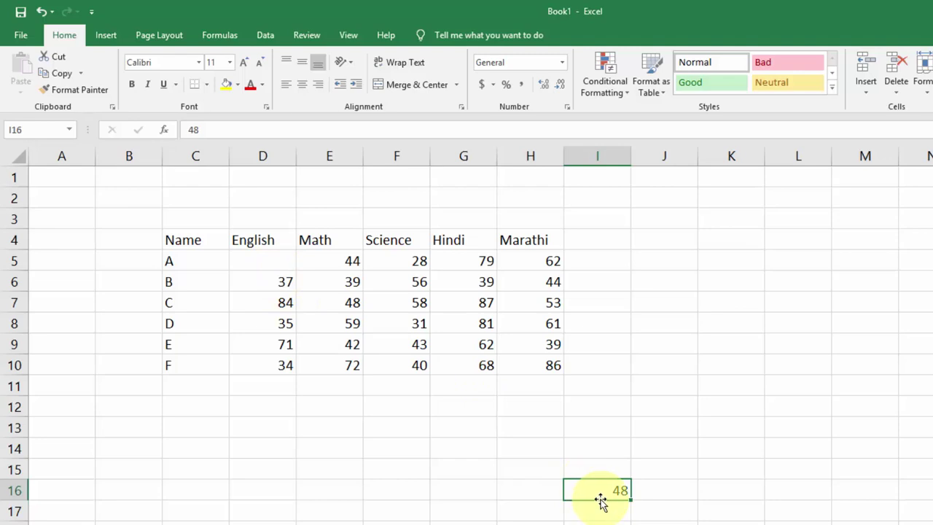
pyautogui.moveTo(600, 500); pyautogui.dragTo(266, 259)
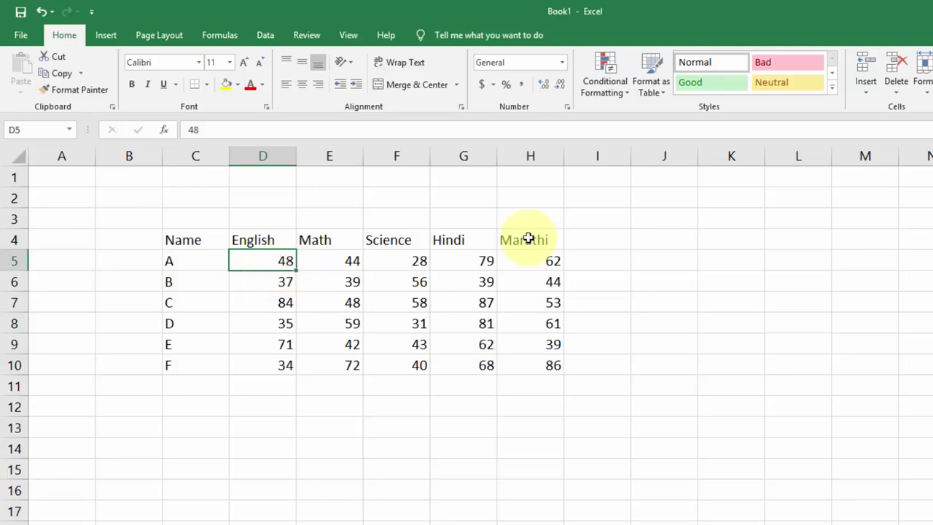
# Step: Head column I with TOTAL in I4
pyautogui.click(585, 238)
pyautogui.write('TA')
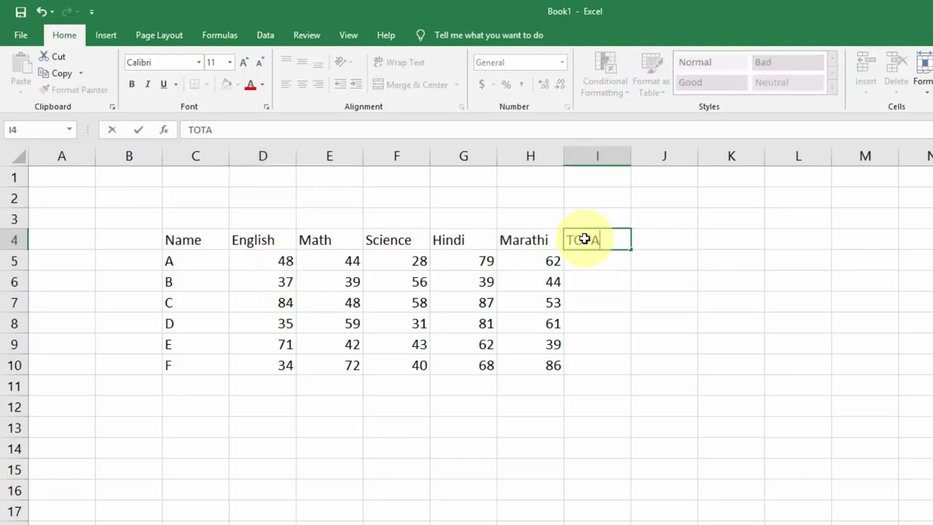
pyautogui.write('L')
pyautogui.press('Return')
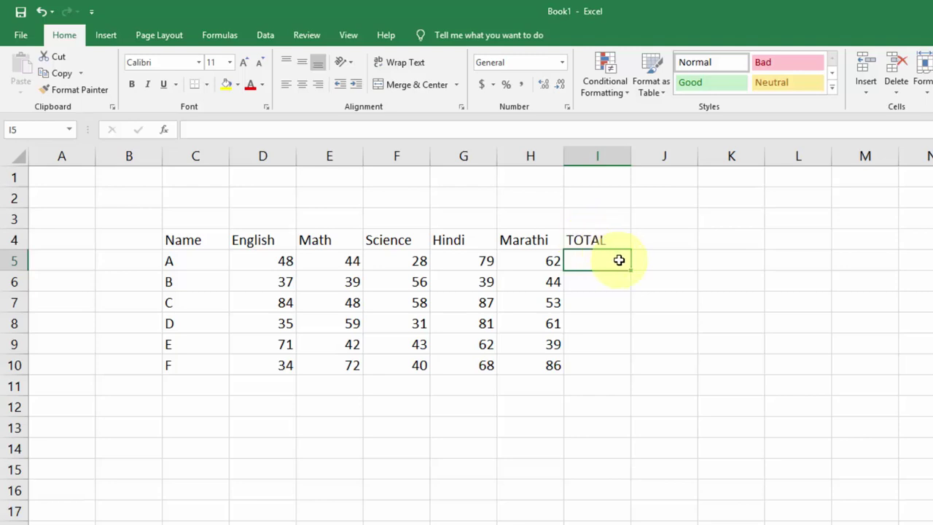
# Step: Enter =SUM(D5:H5) in I5, giving student A a total of 261
pyautogui.moveTo(280, 261); pyautogui.dragTo(516, 260)
pyautogui.click(607, 258)
pyautogui.write('=')
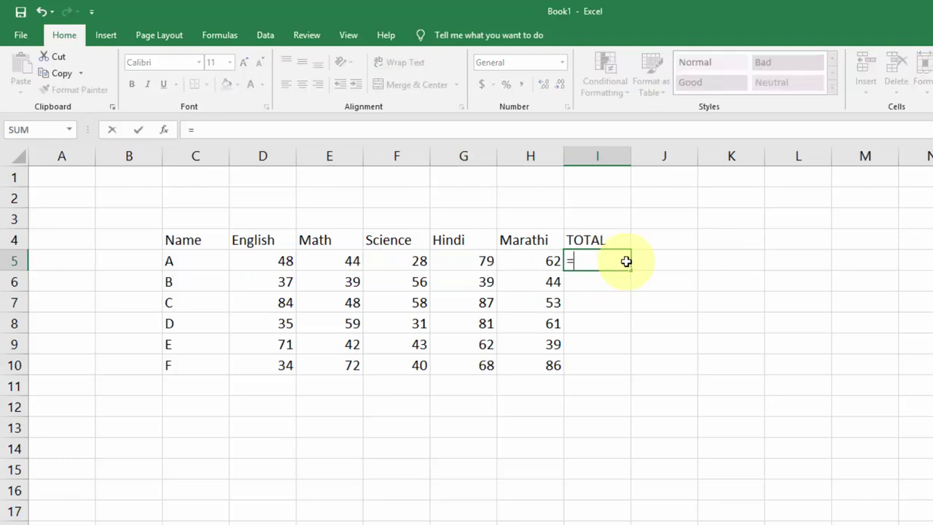
pyautogui.write('SUM')
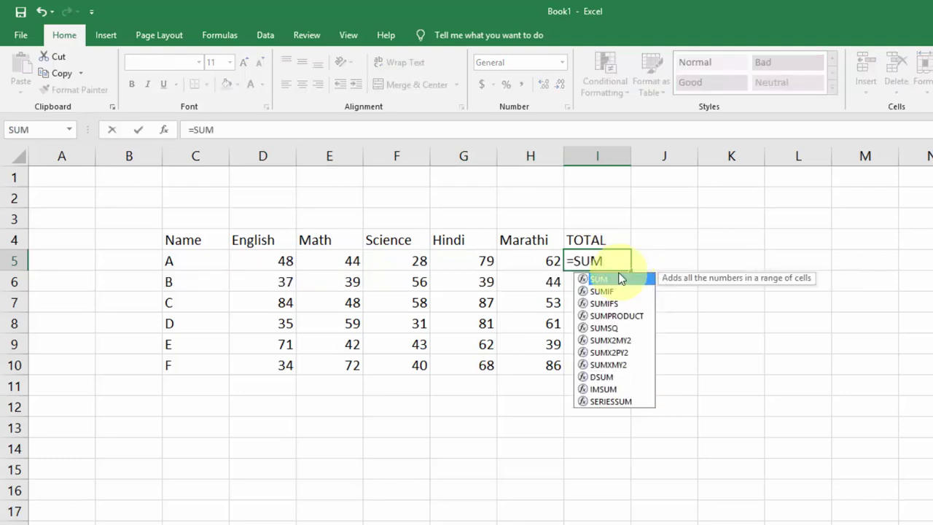
pyautogui.doubleClick(617, 278)
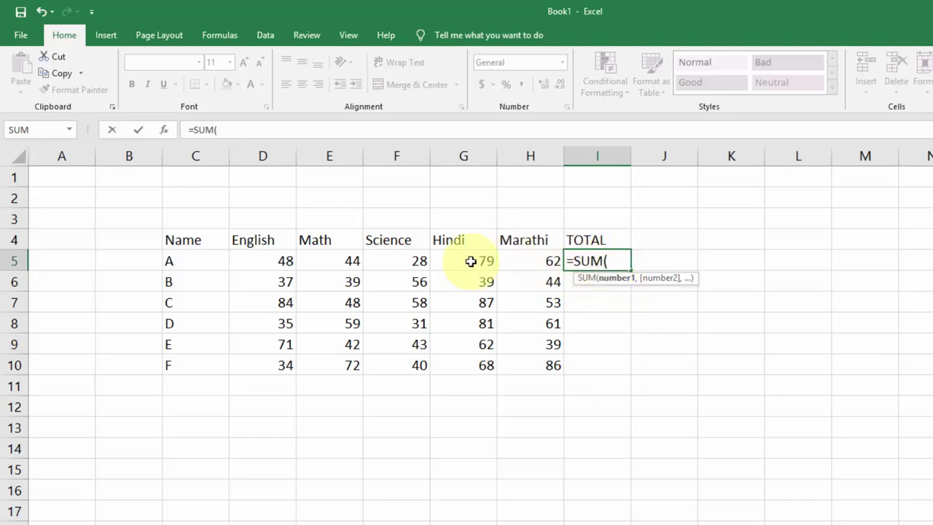
pyautogui.click(253, 259)
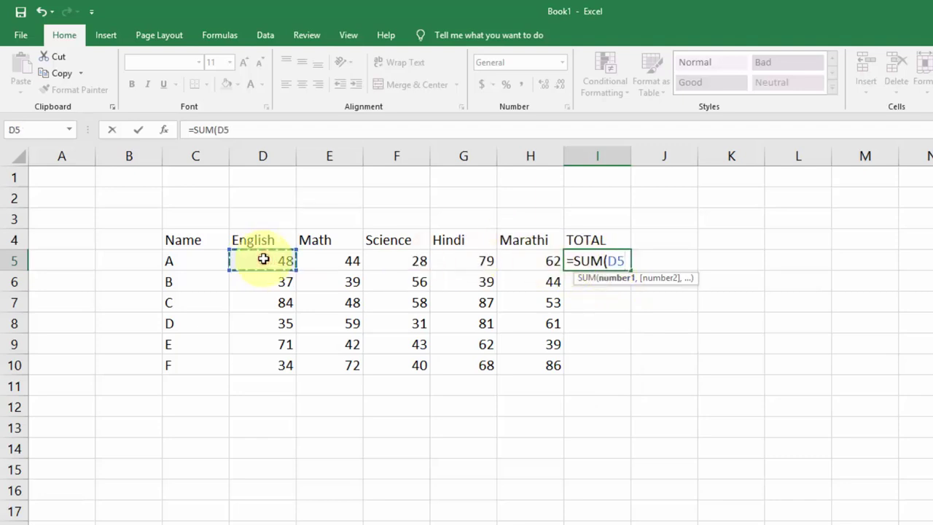
pyautogui.moveTo(315, 260); pyautogui.dragTo(525, 264)
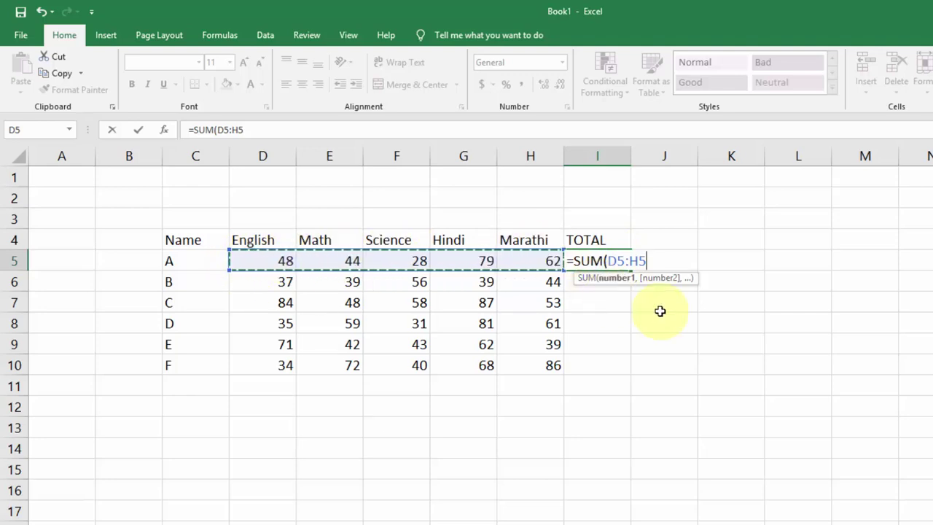
pyautogui.write(')')
pyautogui.press('Return')
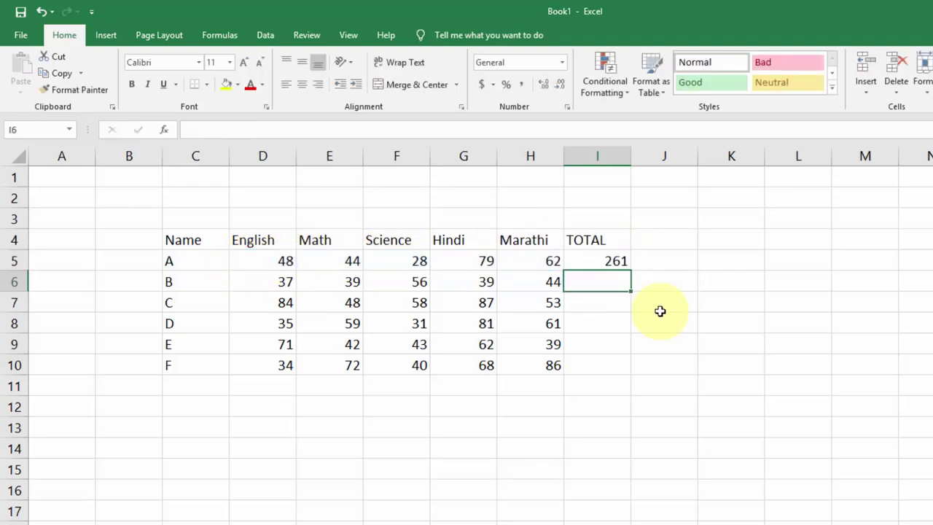
# Step: Copy the SUM formula down I5:I10, giving totals 261, 215, 330, 267, 257 and 300
pyautogui.click(601, 261)
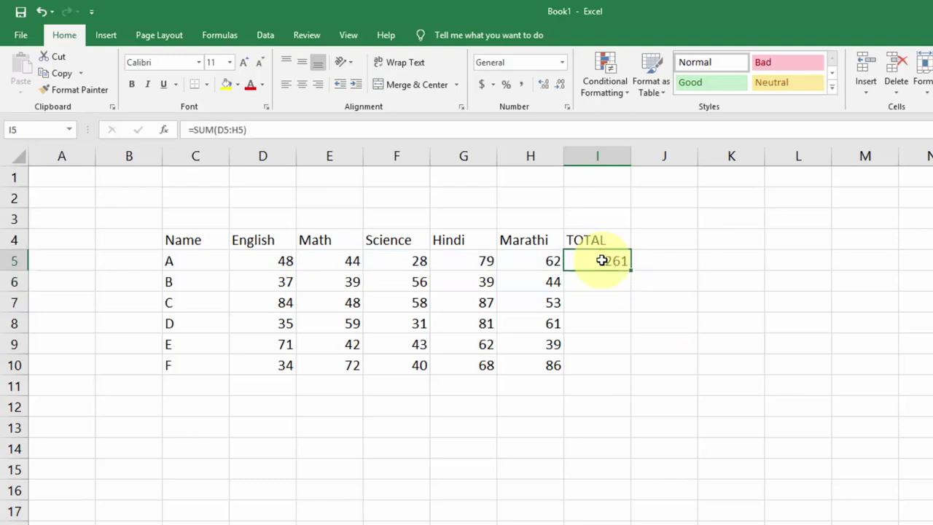
pyautogui.moveTo(285, 260); pyautogui.dragTo(543, 255)
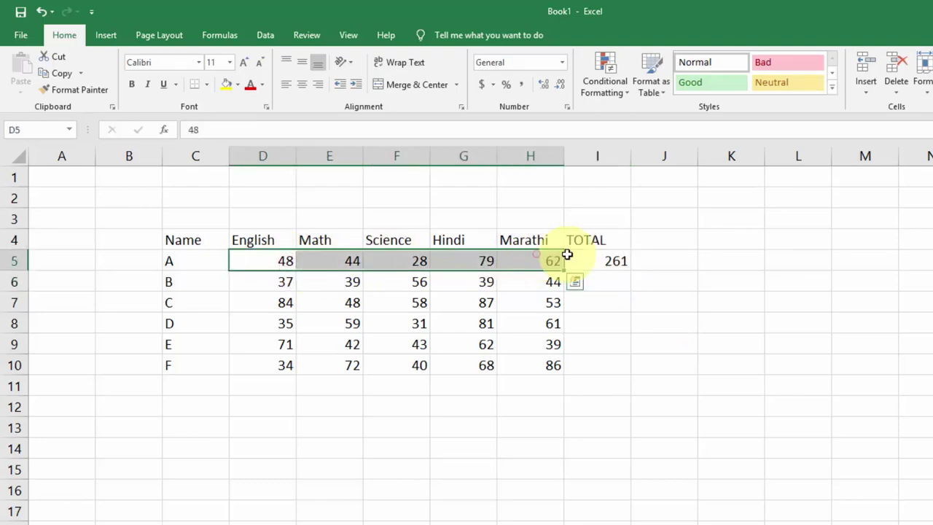
pyautogui.click(614, 260)
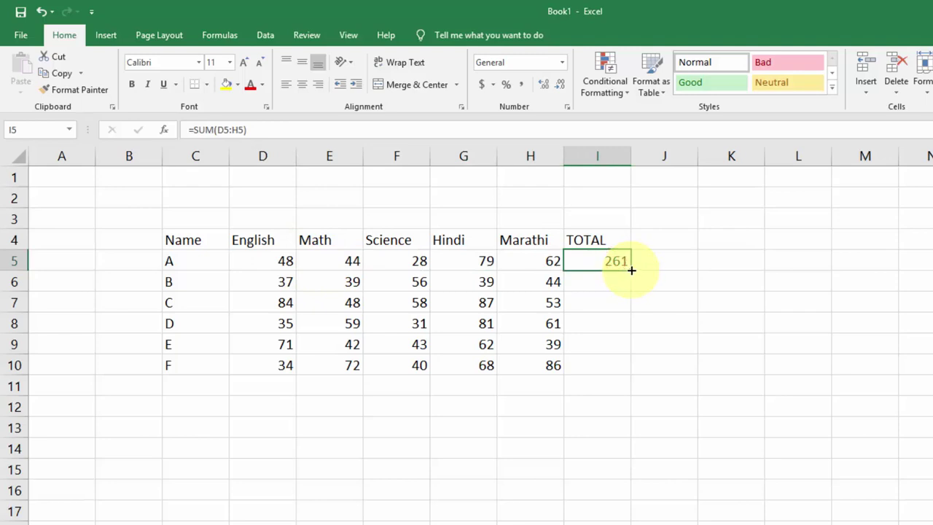
pyautogui.moveTo(631, 269); pyautogui.dragTo(630, 373)
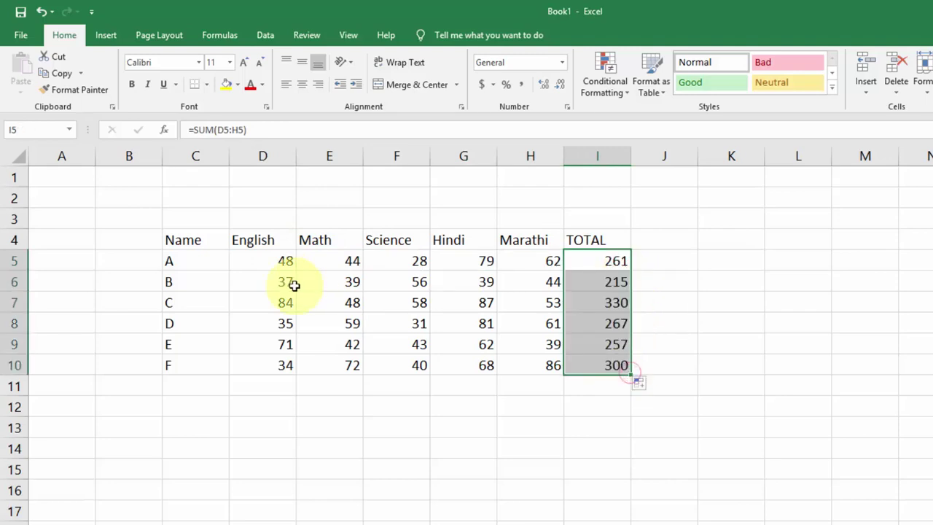
pyautogui.moveTo(271, 281); pyautogui.dragTo(521, 284)
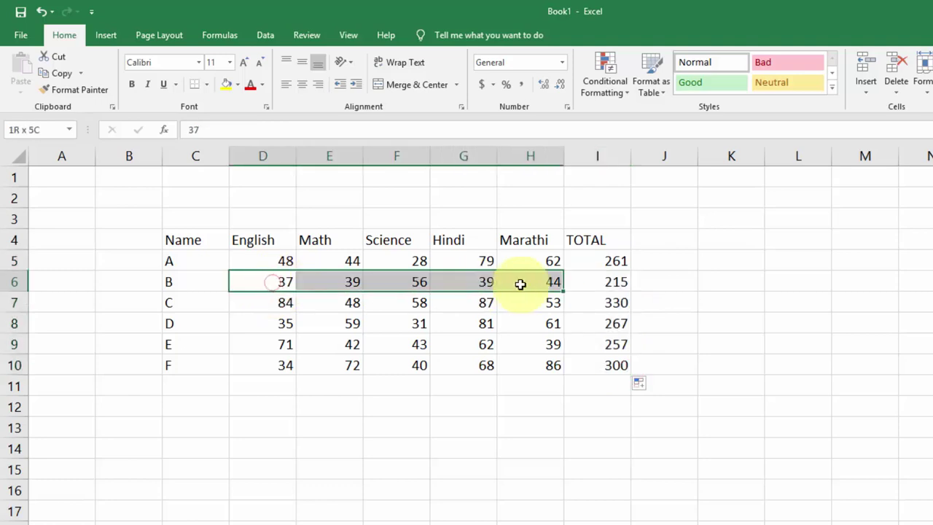
pyautogui.click(602, 282)
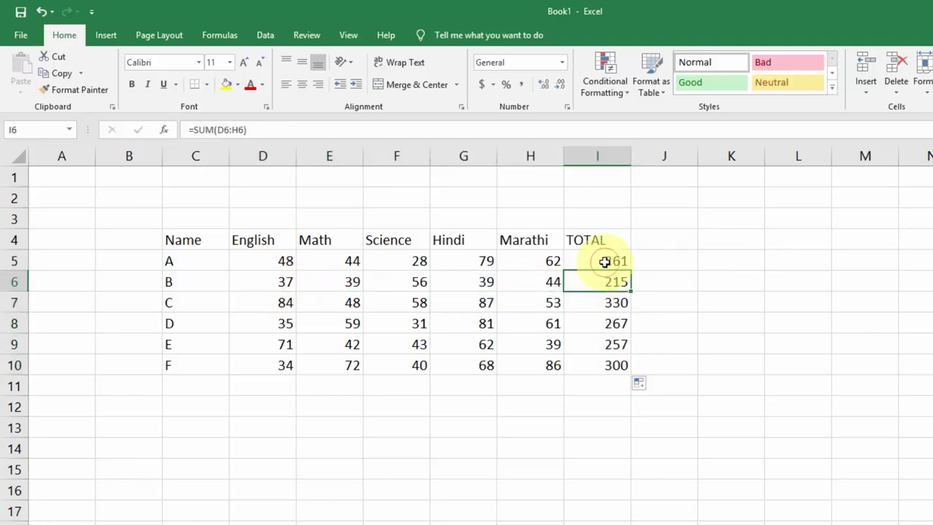
pyautogui.click(603, 261)
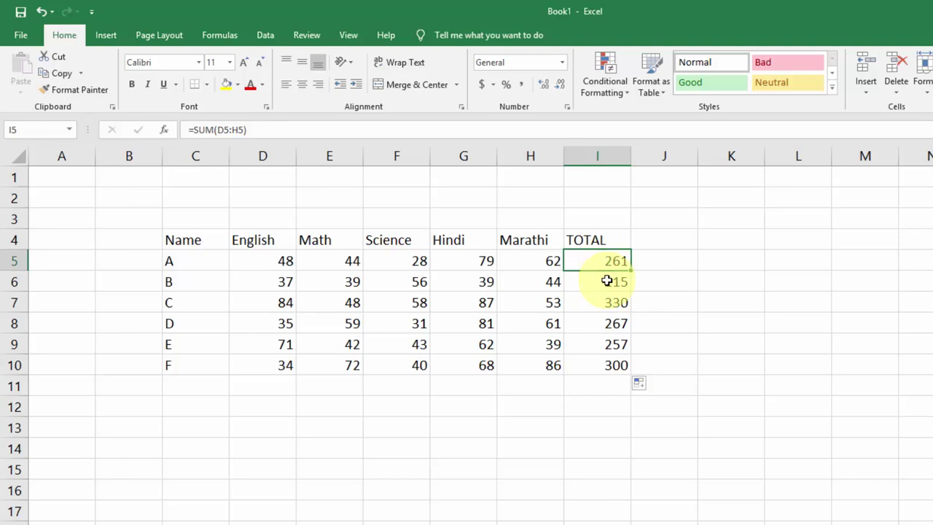
pyautogui.click(655, 238)
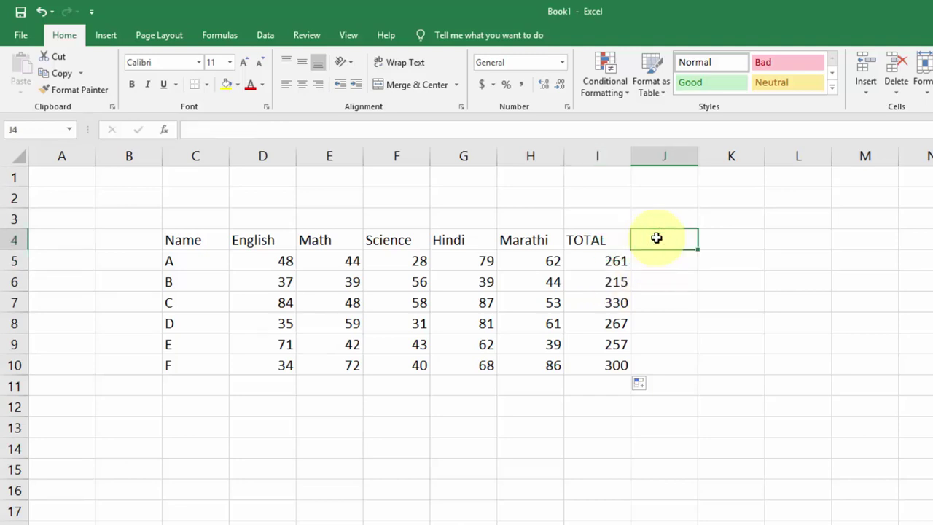
# Step: Head column J AVERAGE and enter =AVERAGE(D5:H5) in J5, showing 52.2
pyautogui.write('AVERAGE')
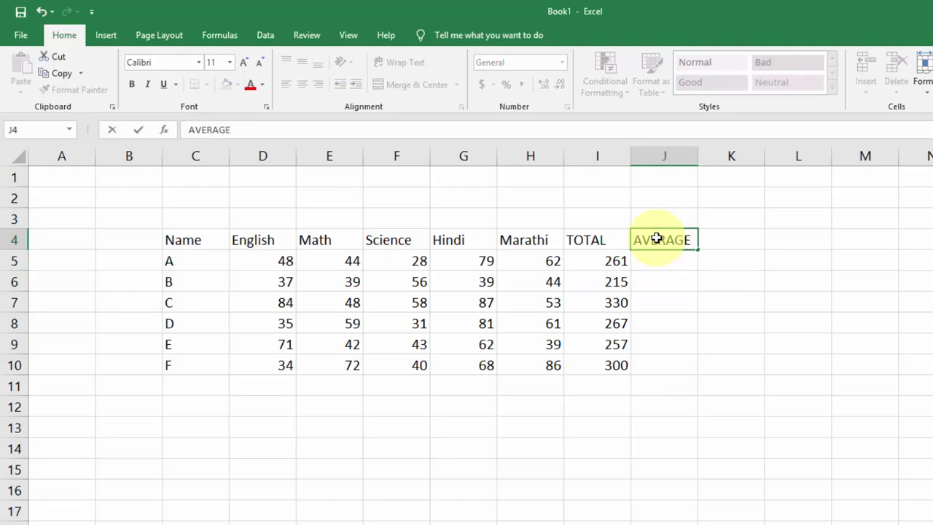
pyautogui.click(659, 258)
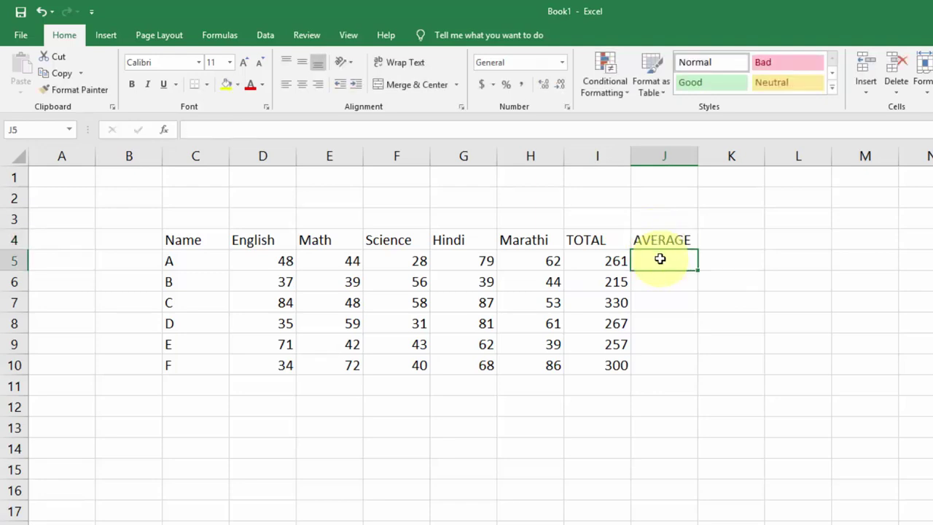
pyautogui.write('=AV')
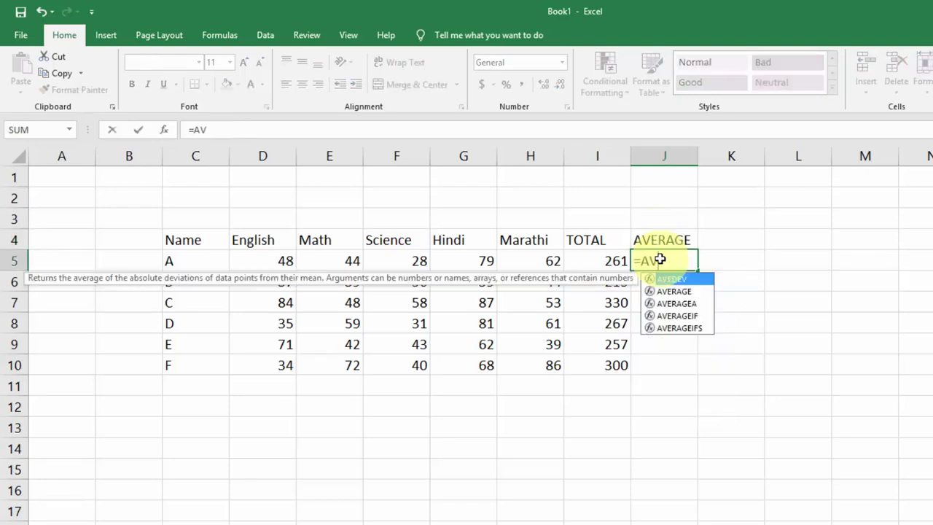
pyautogui.write('ER')
pyautogui.doubleClick(668, 279)
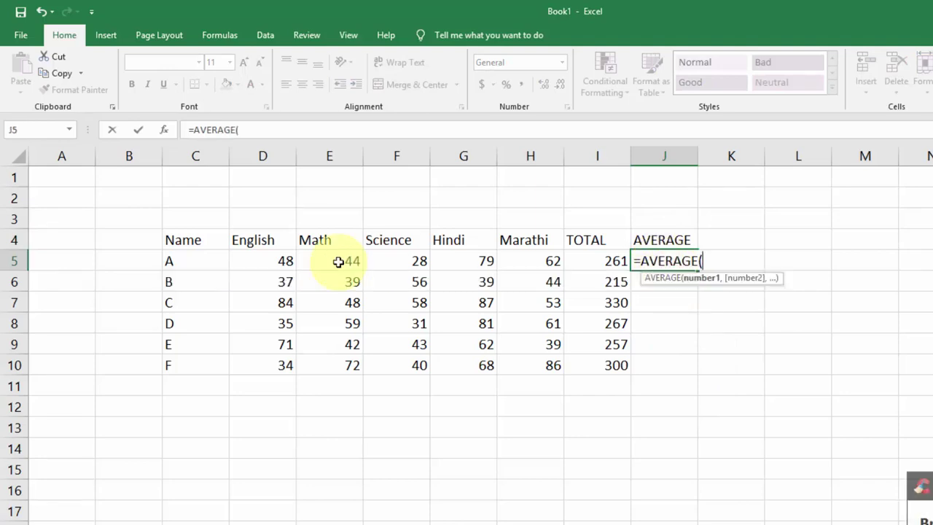
pyautogui.moveTo(268, 258)
pyautogui.mouseDown()
pyautogui.moveTo(579, 257)
pyautogui.moveTo(547, 260)
pyautogui.mouseUp()
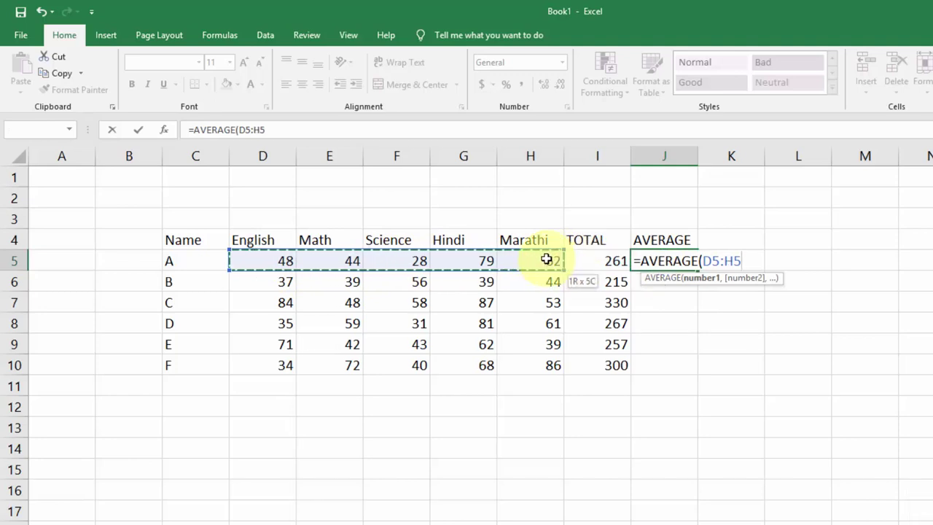
pyautogui.moveTo(547, 259); pyautogui.dragTo(546, 259)
pyautogui.press('Return')
pyautogui.click(667, 258)
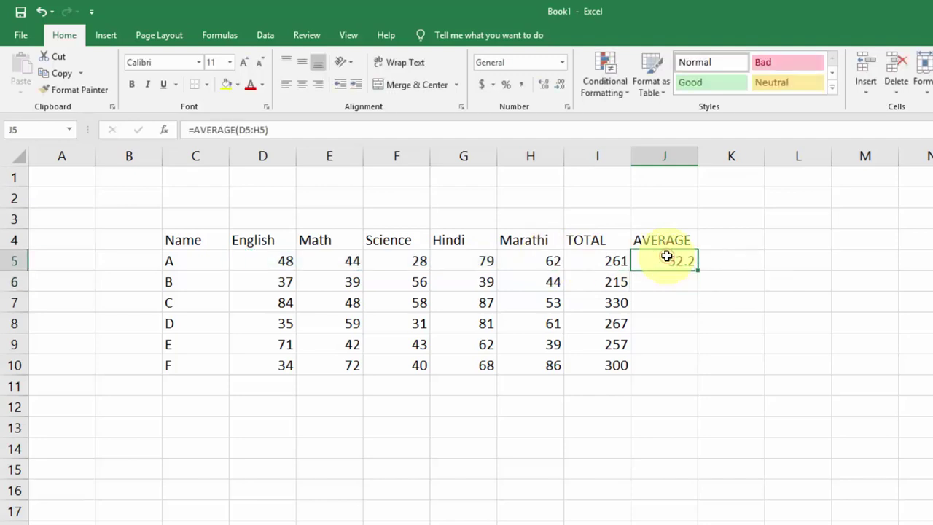
pyautogui.moveTo(250, 258); pyautogui.dragTo(548, 259)
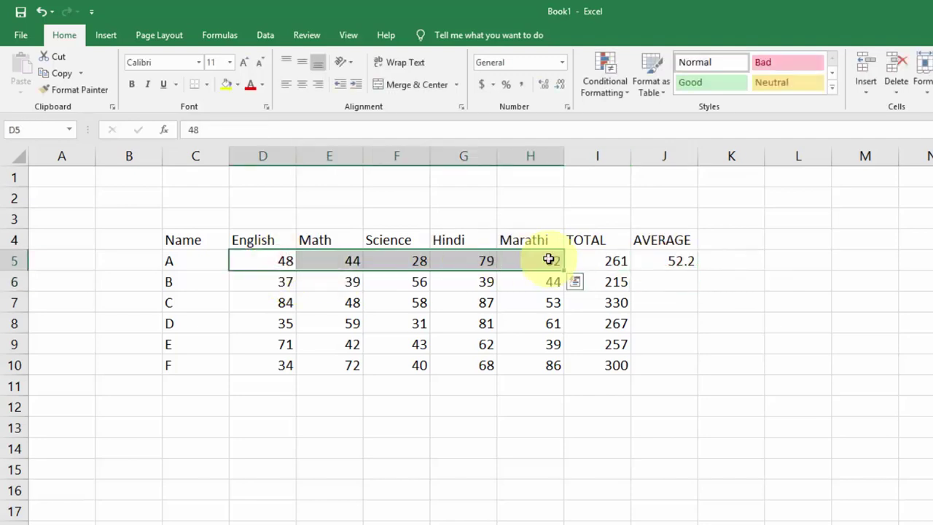
pyautogui.click(603, 260)
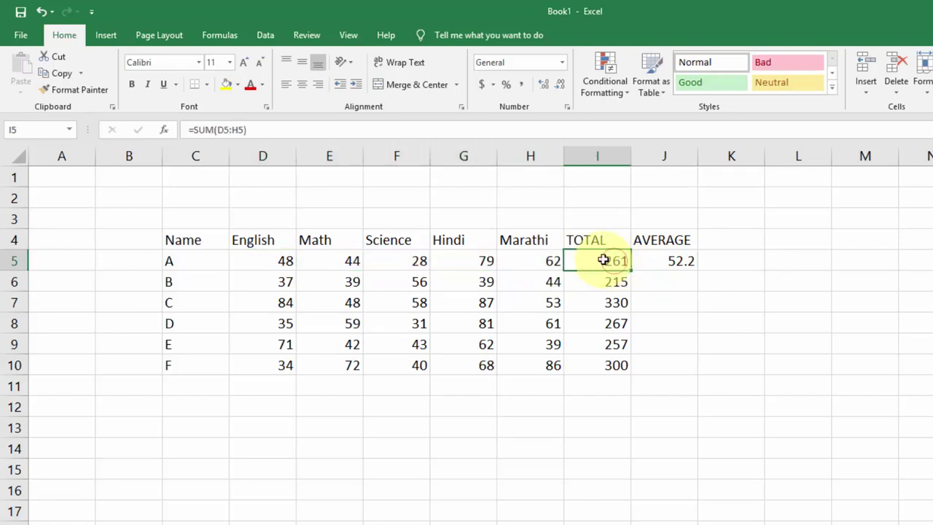
pyautogui.click(660, 259)
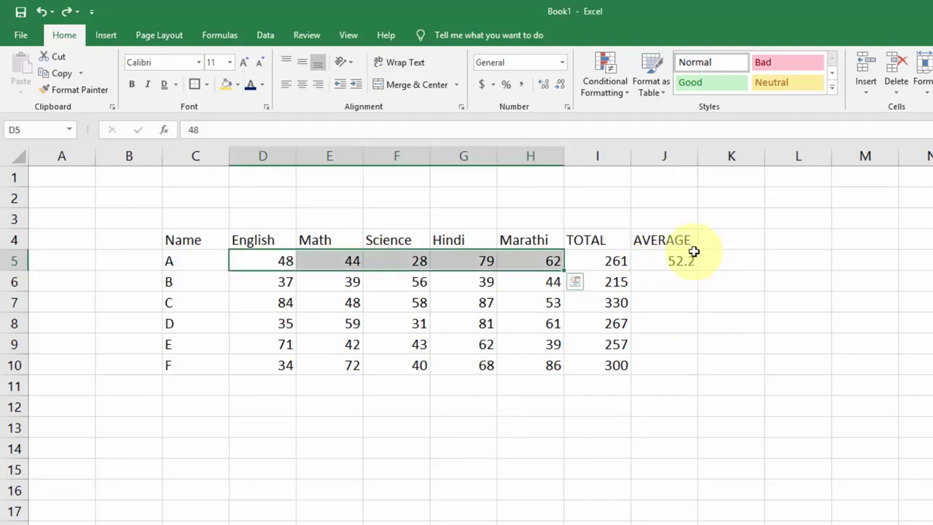
pyautogui.doubleClick(687, 255)
pyautogui.click(681, 260)
pyautogui.moveTo(261, 258)
pyautogui.mouseDown()
pyautogui.moveTo(546, 260)
pyautogui.moveTo(502, 260)
pyautogui.mouseUp()
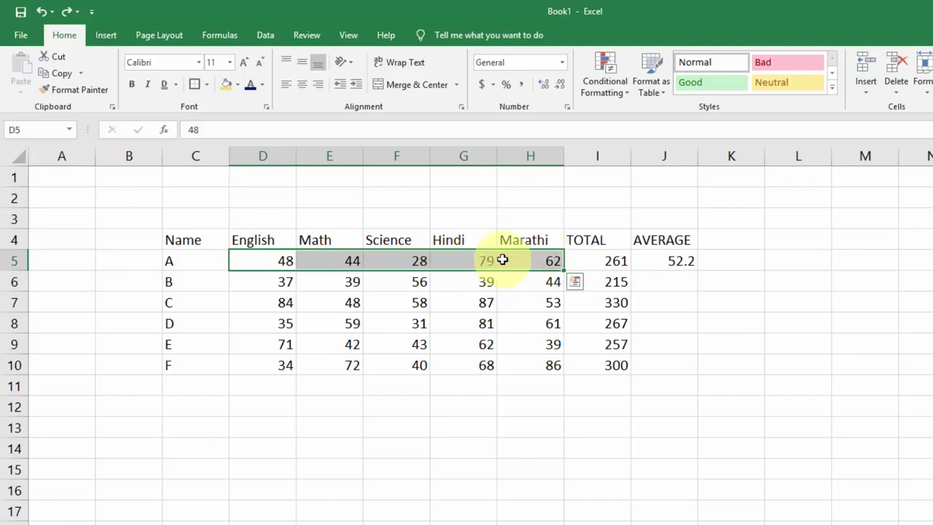
pyautogui.click(252, 260)
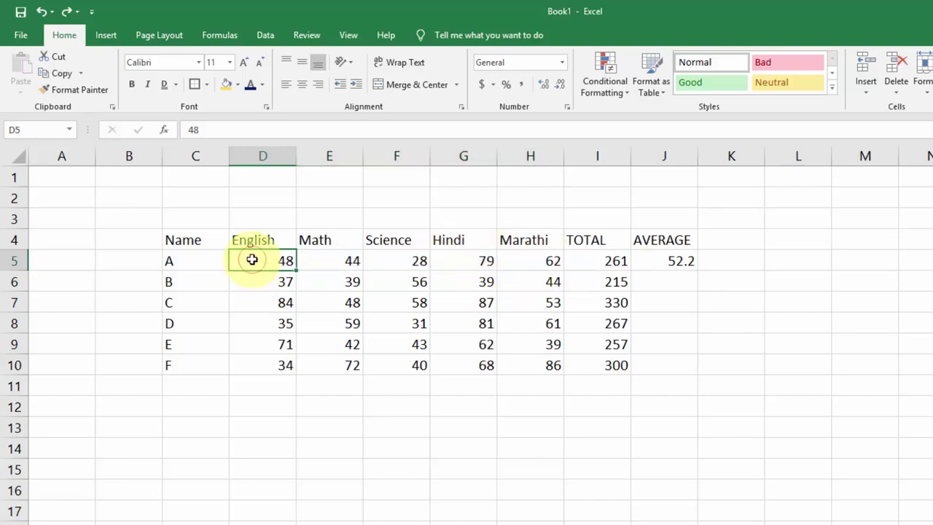
pyautogui.moveTo(252, 260); pyautogui.dragTo(526, 266)
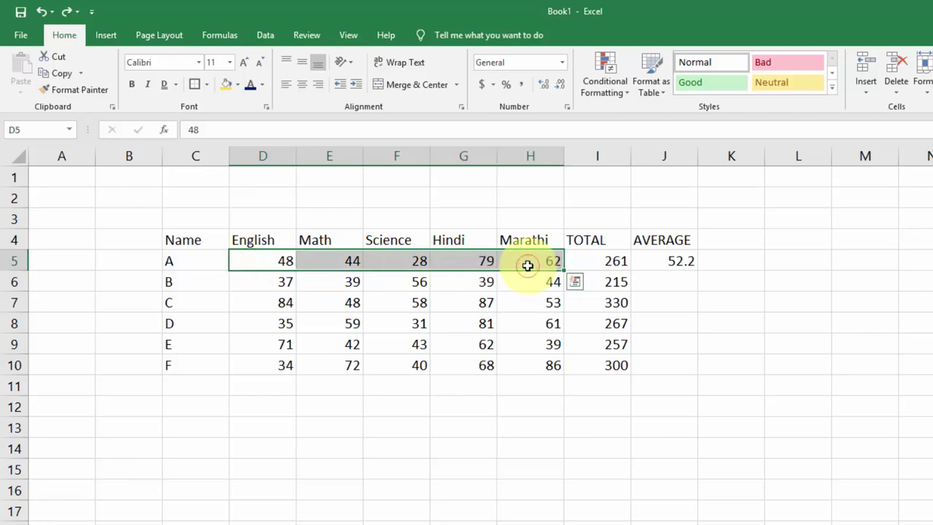
pyautogui.click(272, 262)
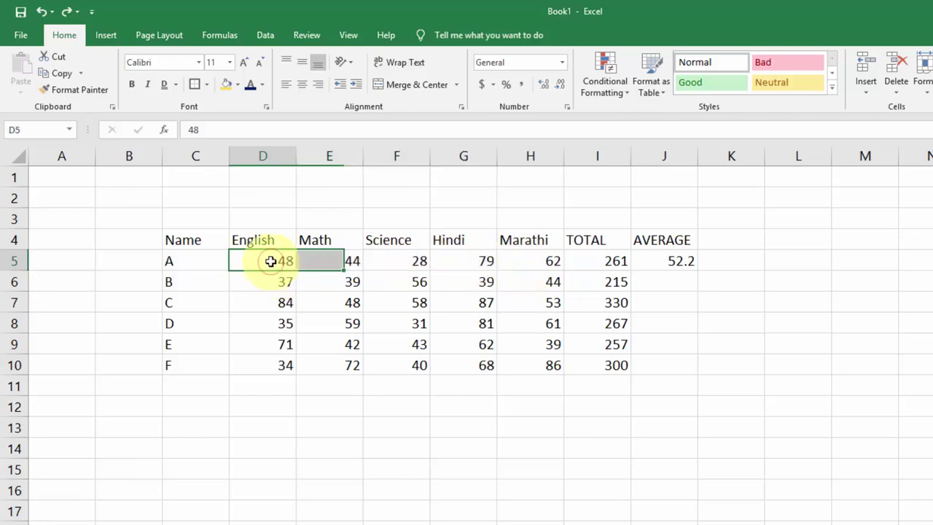
pyautogui.moveTo(483, 261); pyautogui.dragTo(279, 269)
pyautogui.click(476, 262)
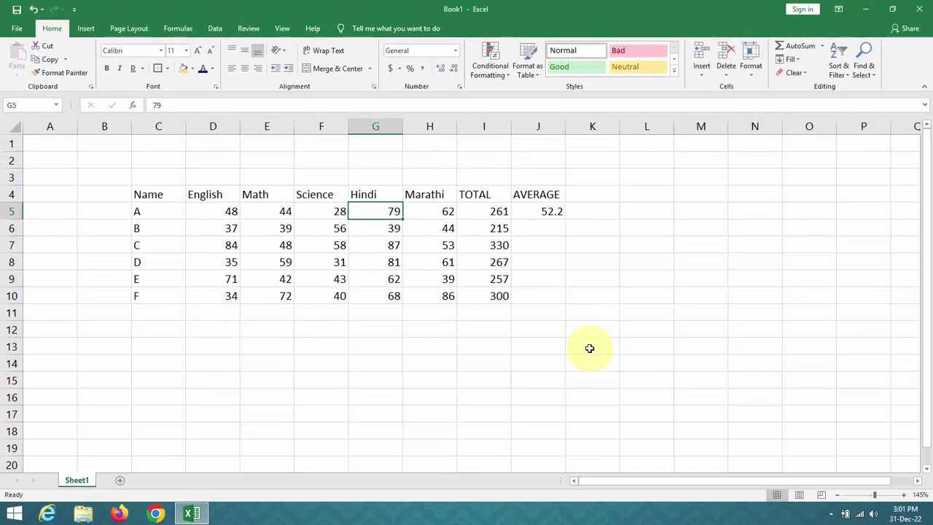
pyautogui.press('super')
pyautogui.write('calc')
pyautogui.press('Return')
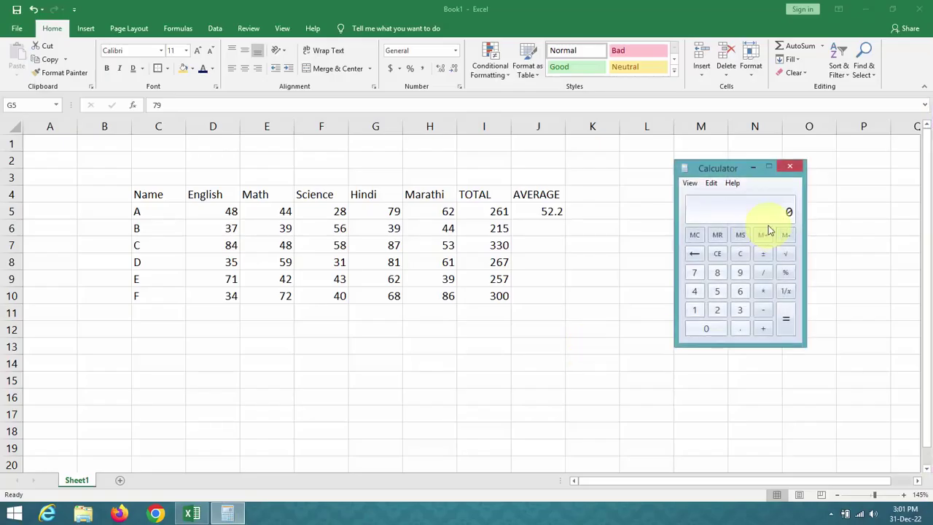
pyautogui.write('+4')
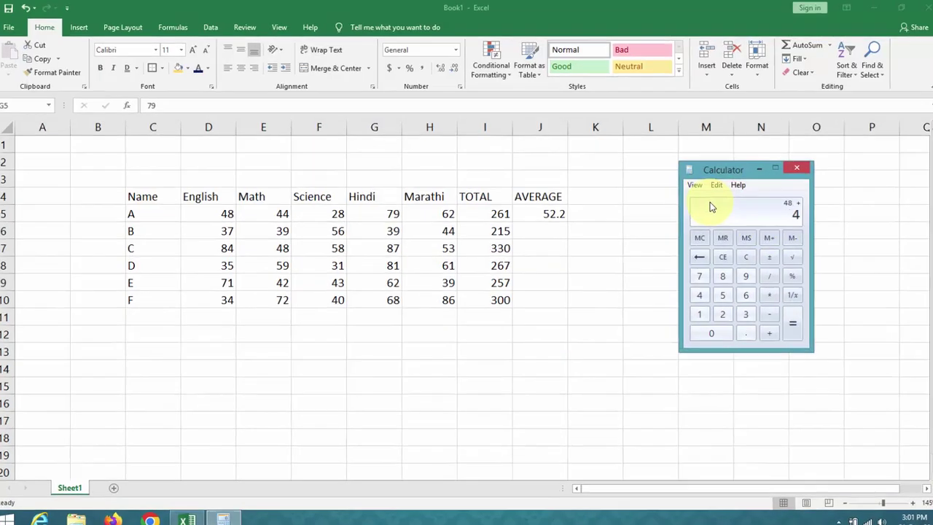
pyautogui.write('4++ 28')
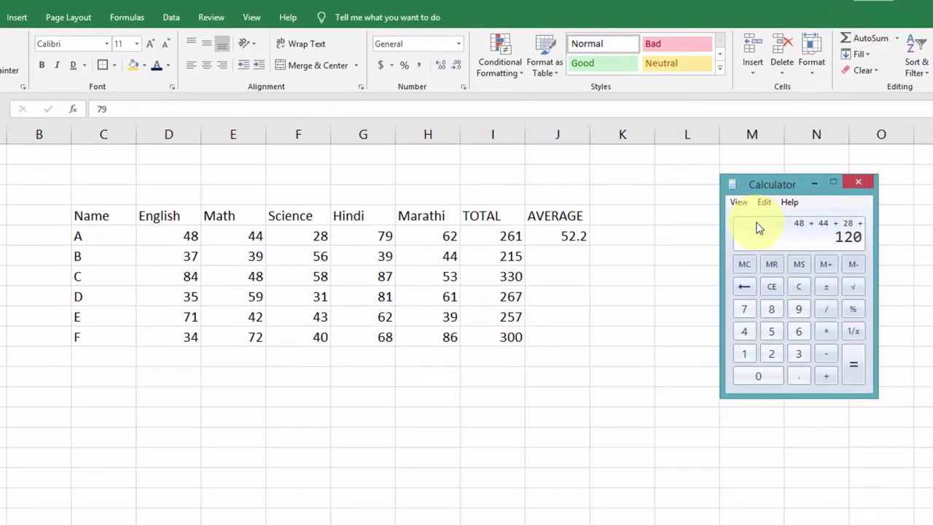
pyautogui.write('+')
pyautogui.write('/')
pyautogui.press('Return')
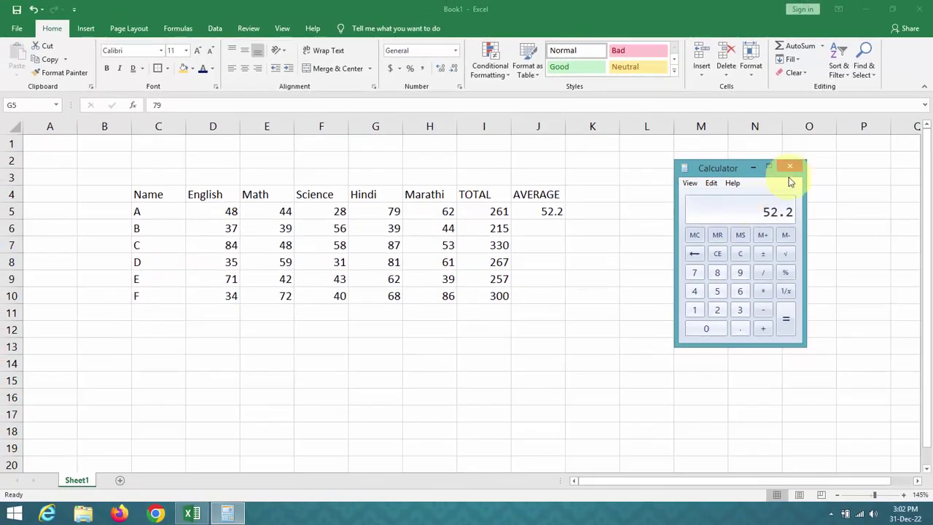
pyautogui.click(790, 167)
pyautogui.click(557, 211)
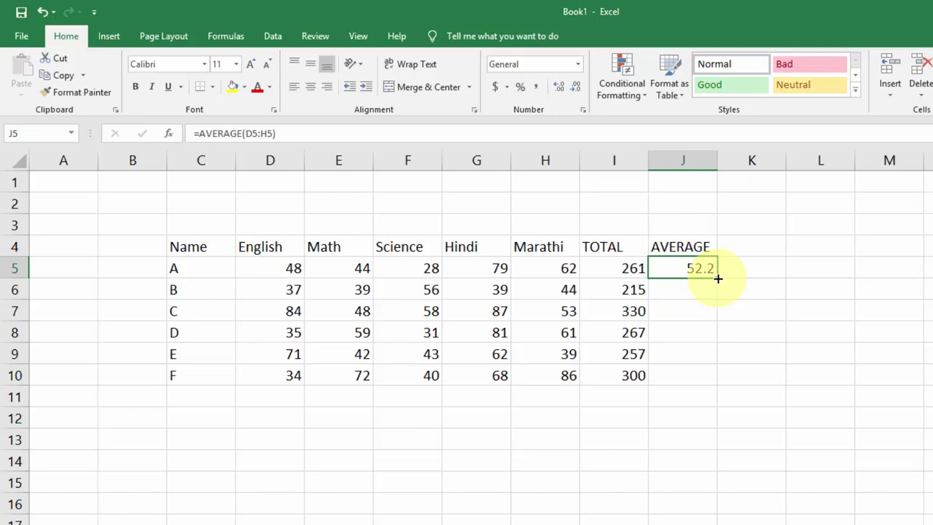
# Step: Fill the AVERAGE formula down J5:J10, giving 52.2, 43, 66, 53.4, 51.4 and 60
pyautogui.doubleClick(717, 278)
pyautogui.click(695, 268)
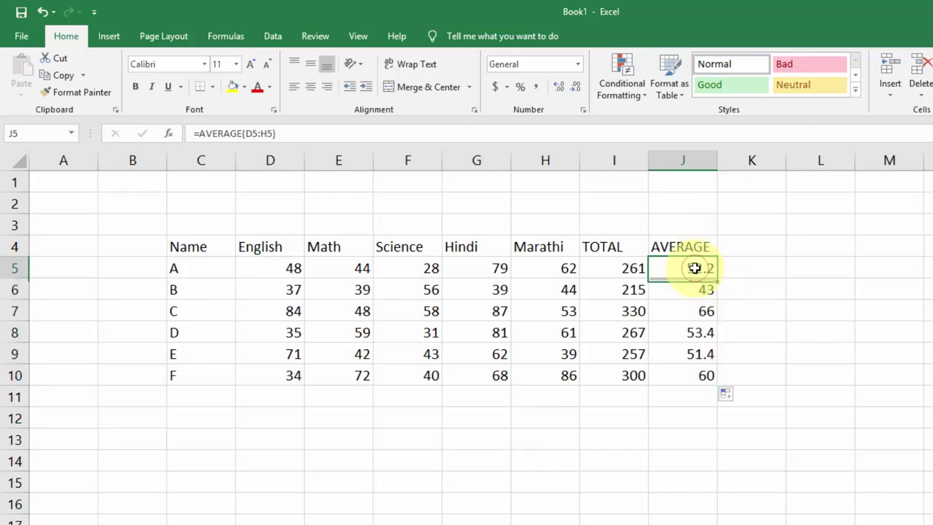
pyautogui.moveTo(695, 268); pyautogui.dragTo(690, 378)
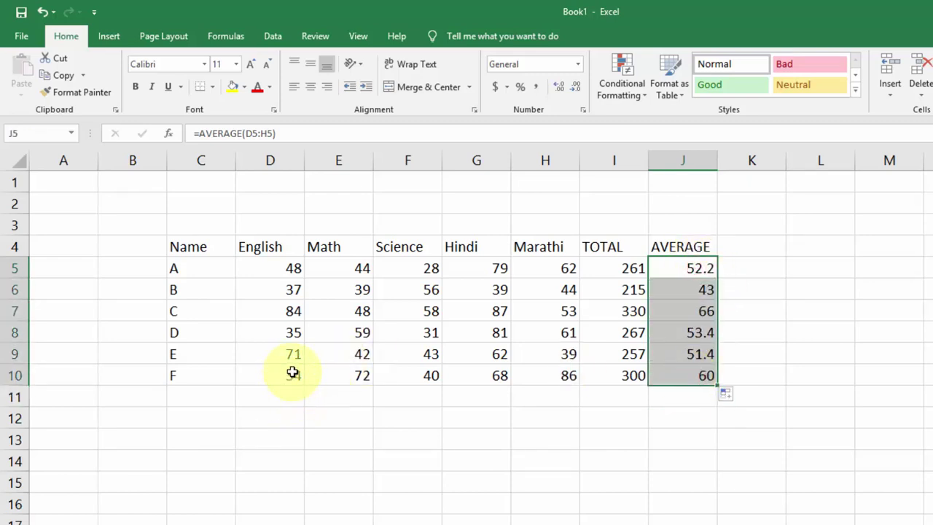
pyautogui.moveTo(293, 372); pyautogui.dragTo(537, 377)
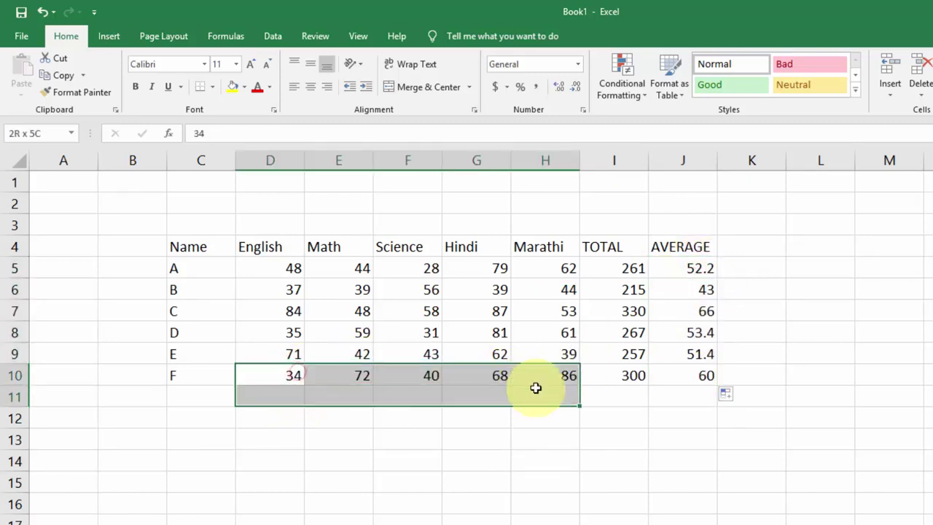
pyautogui.click(737, 246)
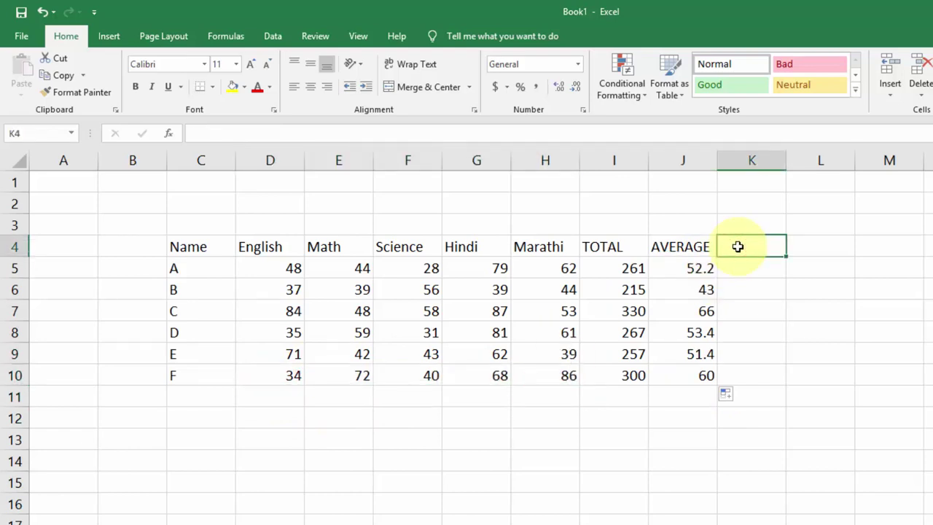
# Step: Head column K MIN, enter =MIN(D5:H5) in K5 and fill it down to K10
pyautogui.write('MIN')
pyautogui.press('Return')
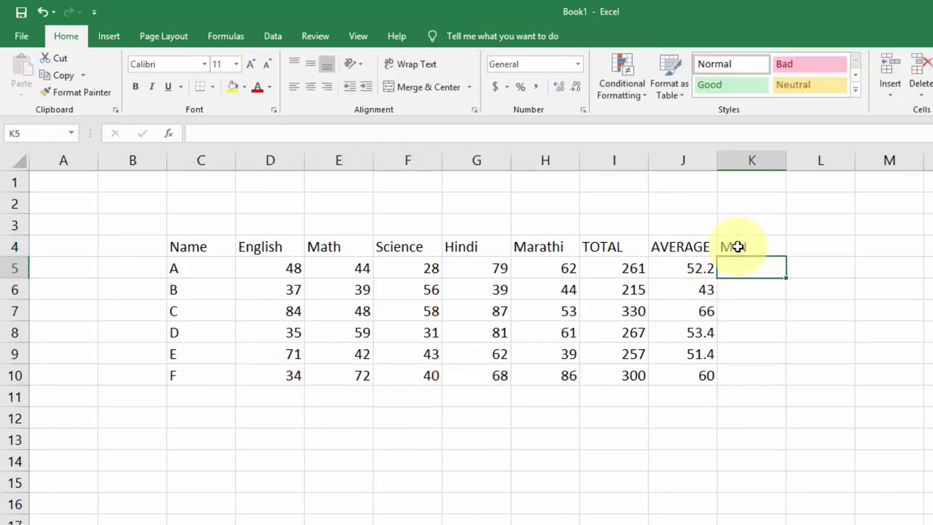
pyautogui.write('=MIN')
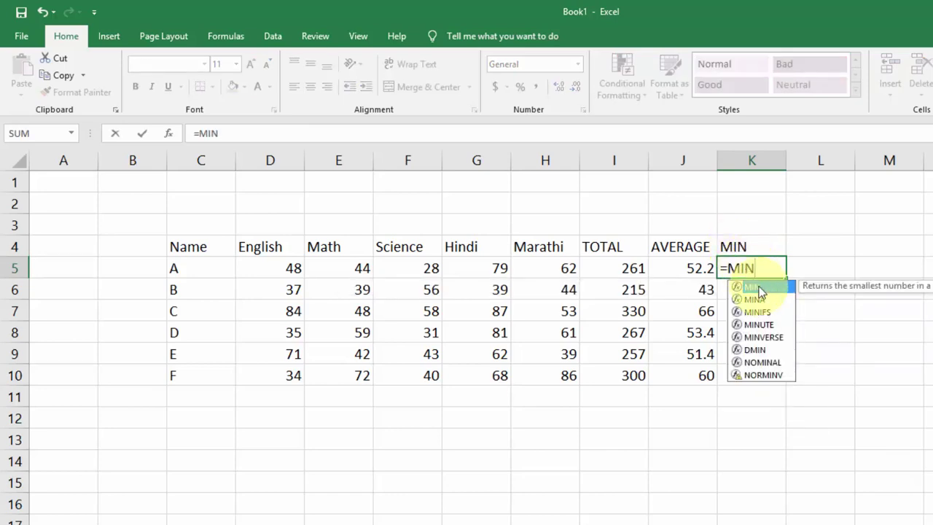
pyautogui.doubleClick(758, 287)
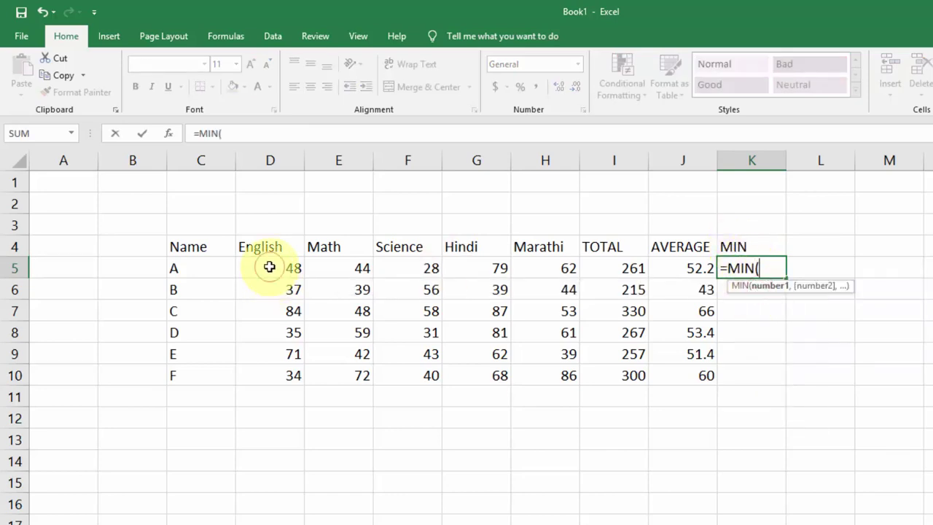
pyautogui.moveTo(270, 270); pyautogui.dragTo(530, 264)
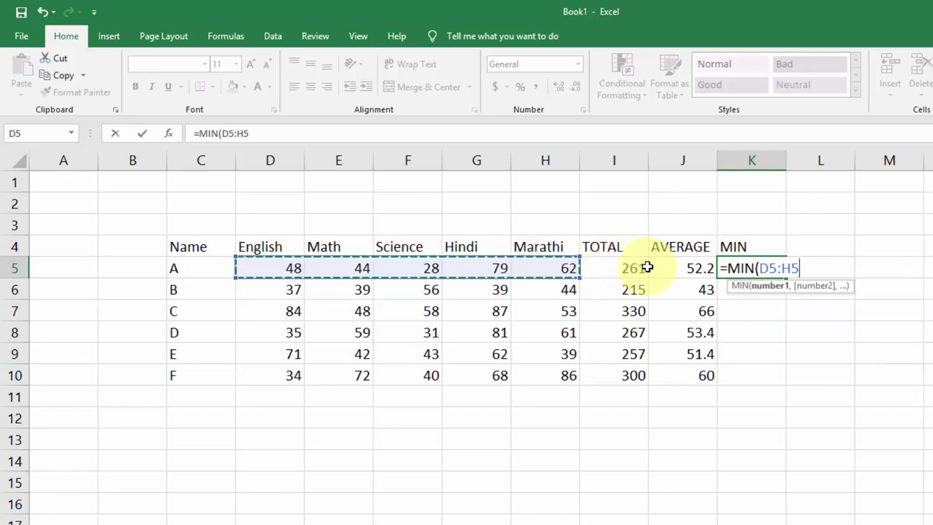
pyautogui.press('Return')
pyautogui.click(760, 268)
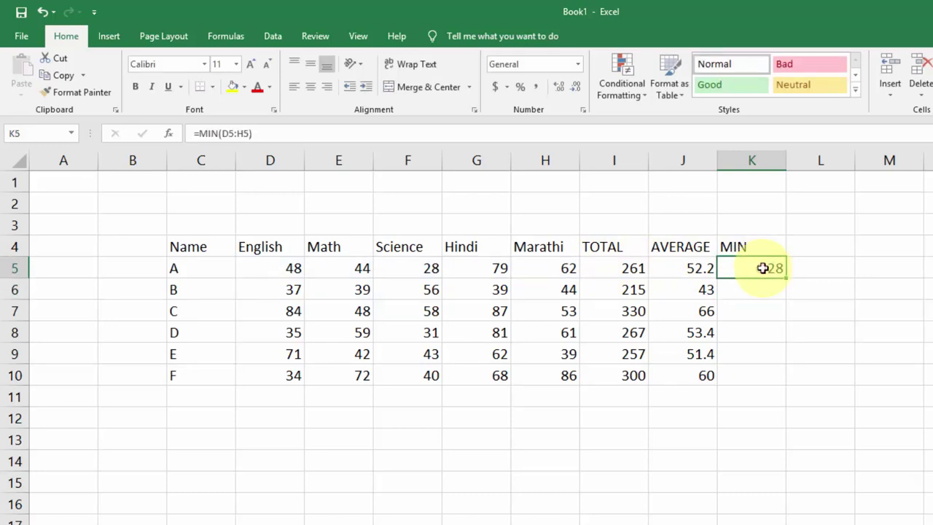
pyautogui.doubleClick(786, 278)
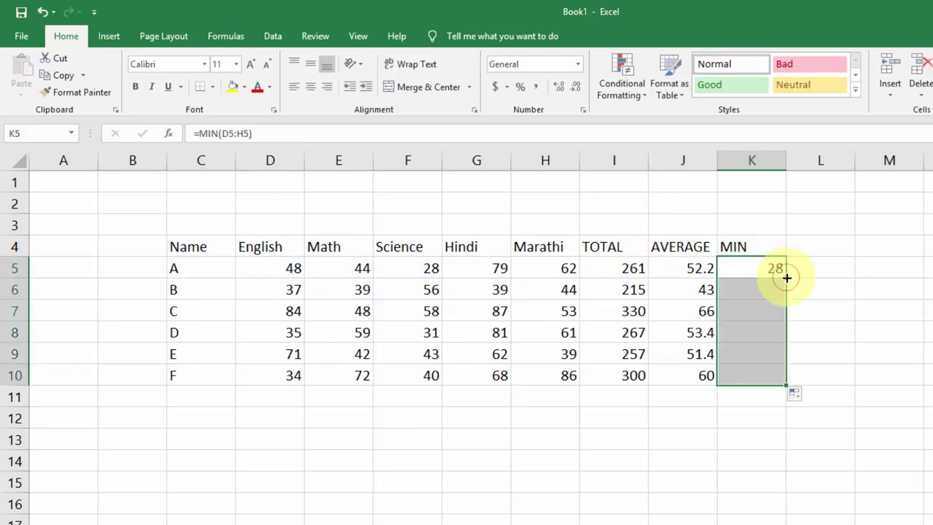
# Step: Check the minimums by selecting the marks of students A through D
pyautogui.click(747, 266)
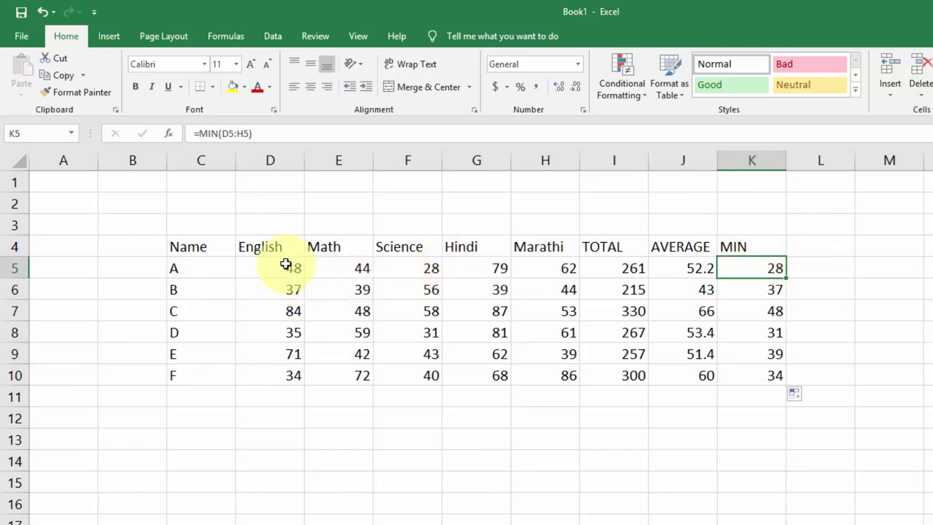
pyautogui.moveTo(287, 265); pyautogui.dragTo(500, 273)
pyautogui.moveTo(554, 267); pyautogui.dragTo(543, 267)
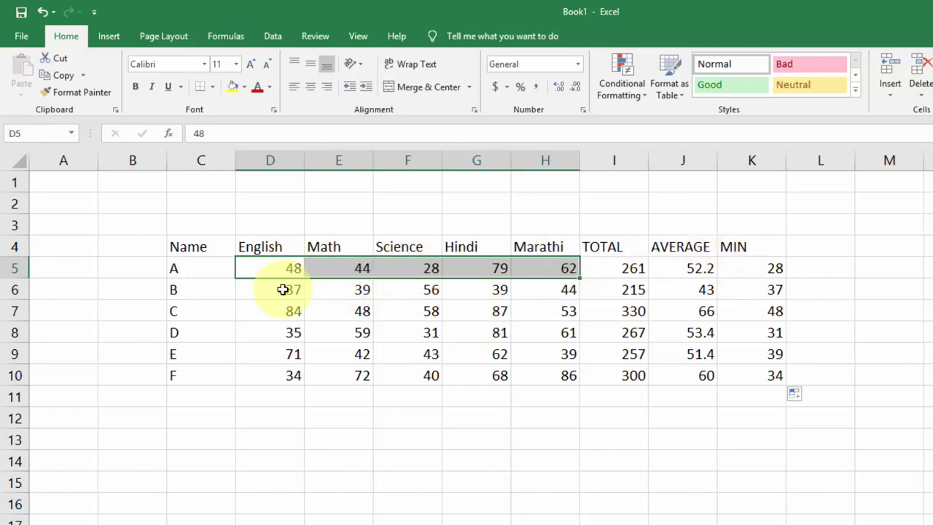
pyautogui.moveTo(282, 289); pyautogui.dragTo(538, 295)
pyautogui.moveTo(295, 311); pyautogui.dragTo(534, 307)
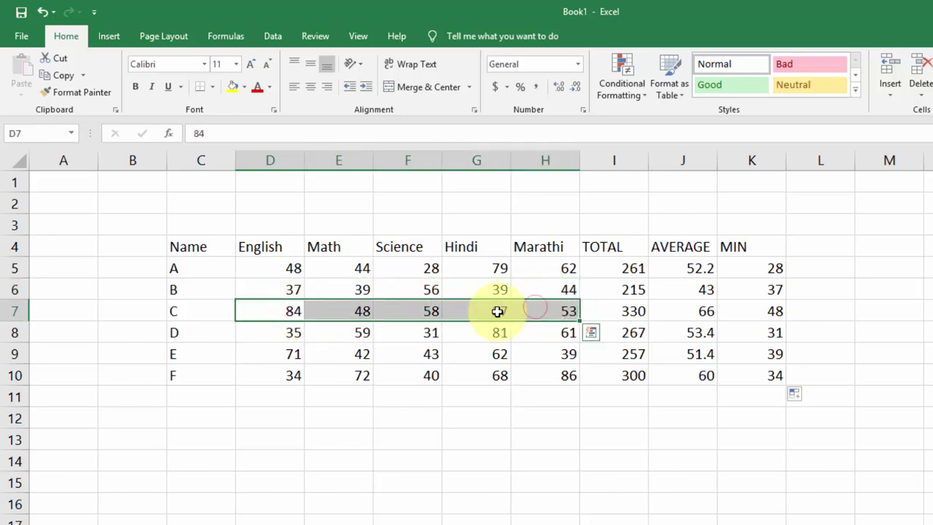
pyautogui.moveTo(277, 333); pyautogui.dragTo(535, 335)
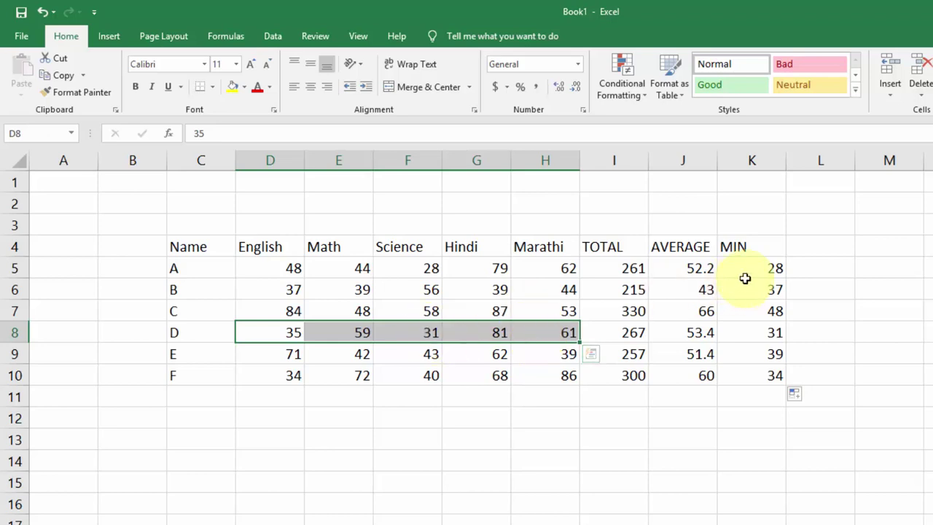
# Step: Enter the heading 'MAX' in cell L4
pyautogui.click(807, 246)
pyautogui.write('MAX')
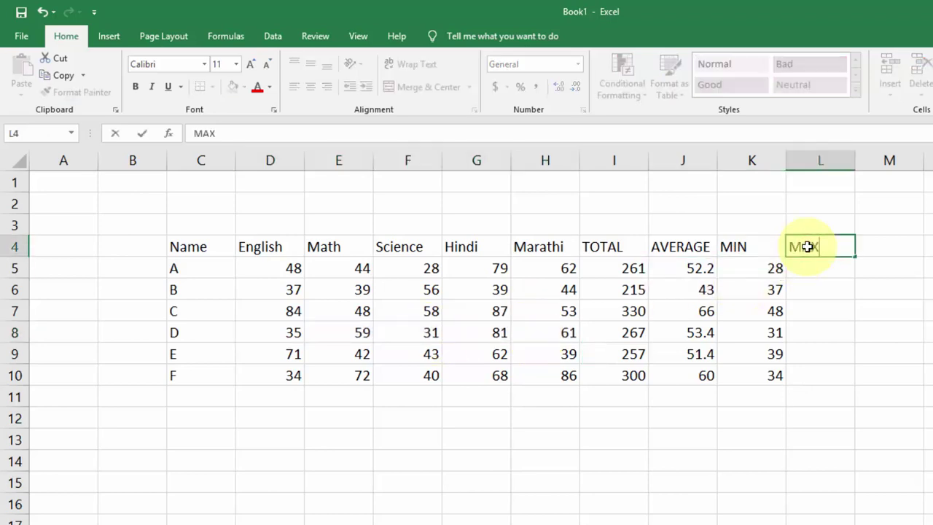
pyautogui.press('Return')
# Step: Enter =MAX(D5:H5) in L5 and fill it down to L10
pyautogui.write('=MA')
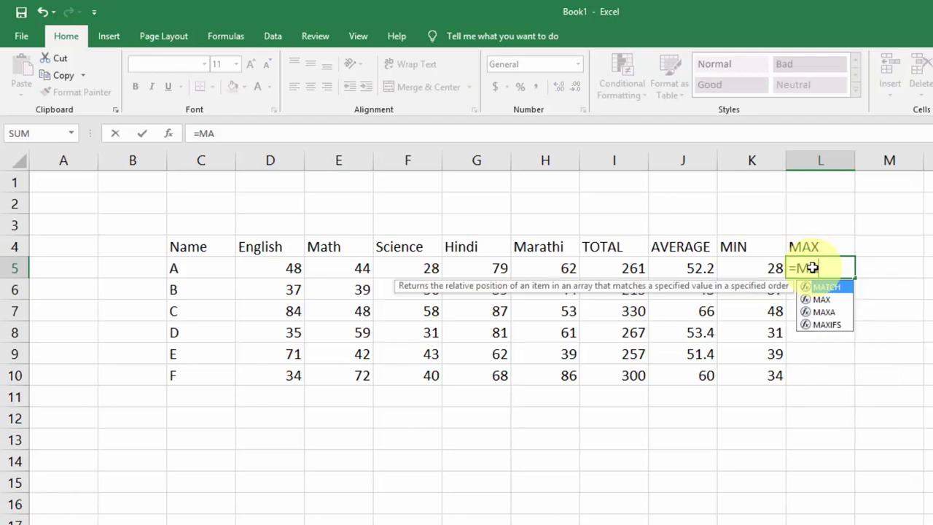
pyautogui.write('X')
pyautogui.doubleClick(822, 288)
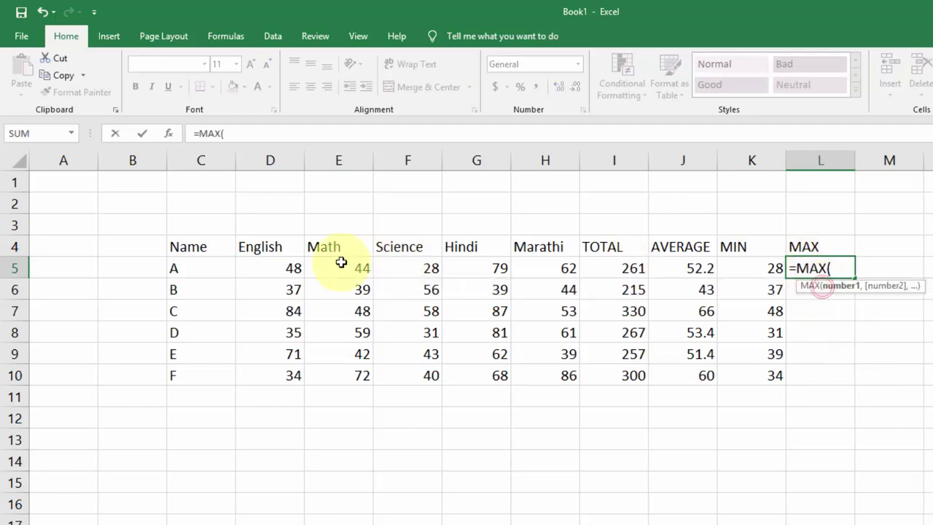
pyautogui.moveTo(286, 265); pyautogui.dragTo(549, 267)
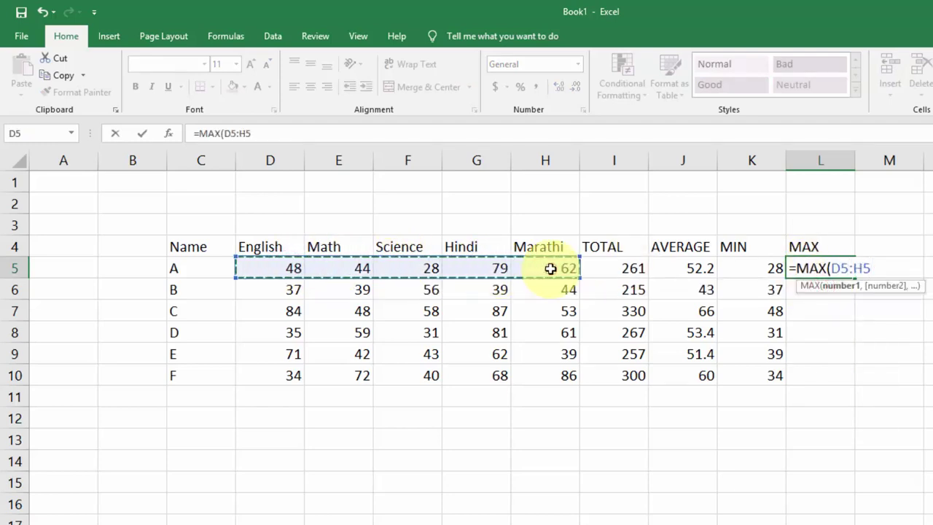
pyautogui.press('Return')
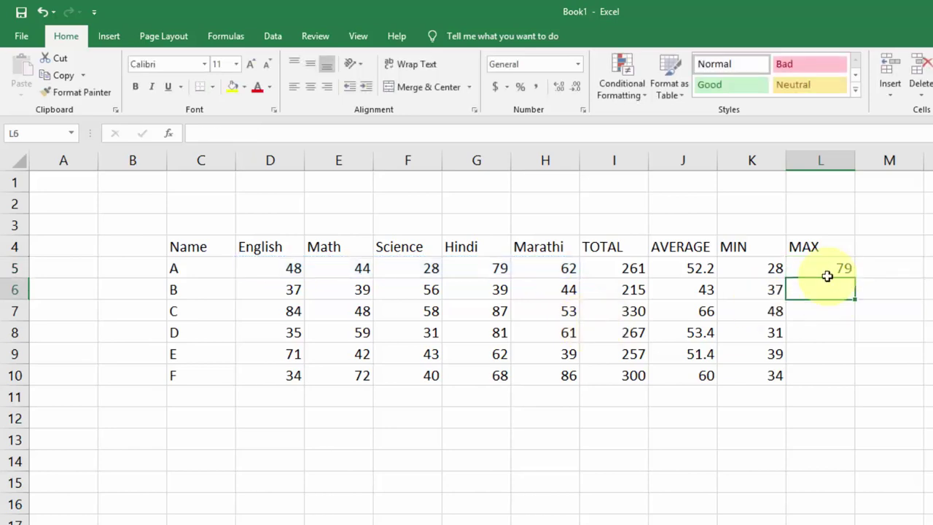
pyautogui.click(831, 264)
pyautogui.doubleClick(856, 279)
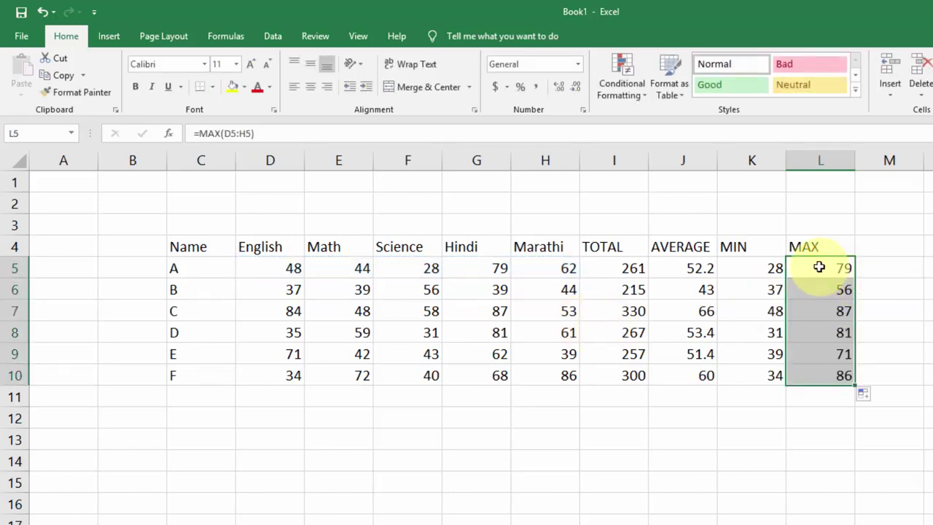
# Step: Check the MAX results against the marks of students A, B and C
pyautogui.click(819, 267)
pyautogui.moveTo(271, 267); pyautogui.dragTo(513, 260)
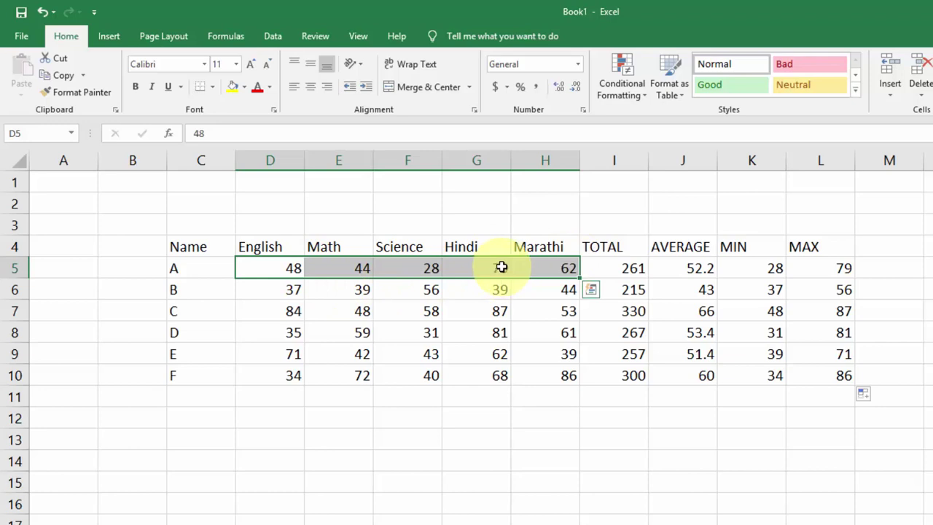
pyautogui.moveTo(278, 290); pyautogui.dragTo(567, 288)
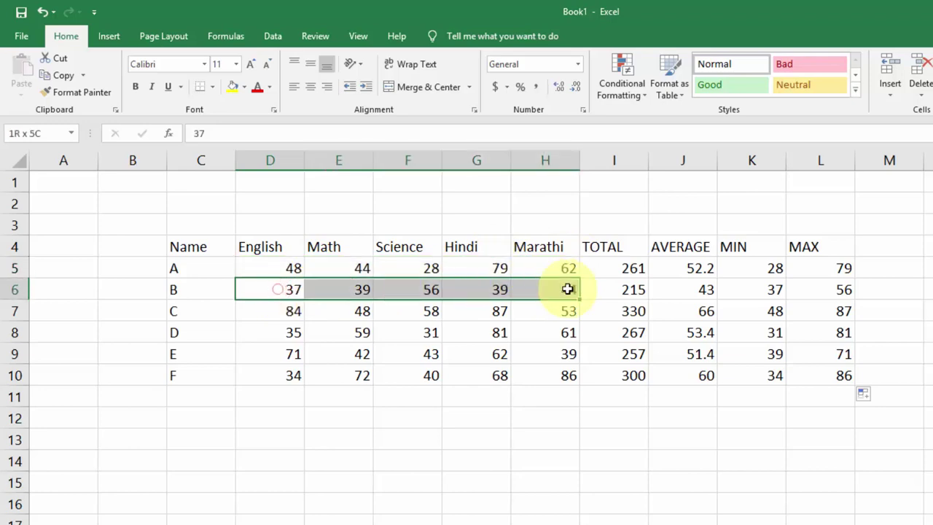
pyautogui.moveTo(262, 309); pyautogui.dragTo(550, 308)
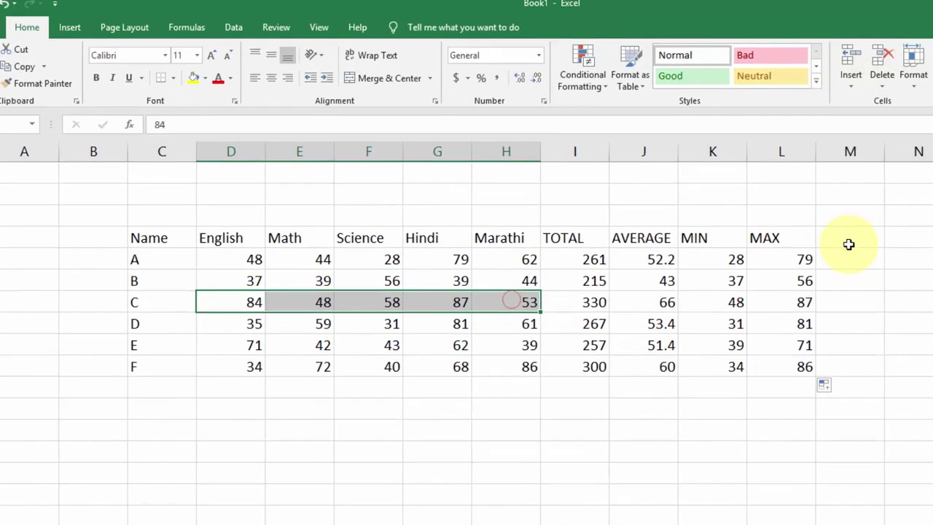
pyautogui.click(893, 246)
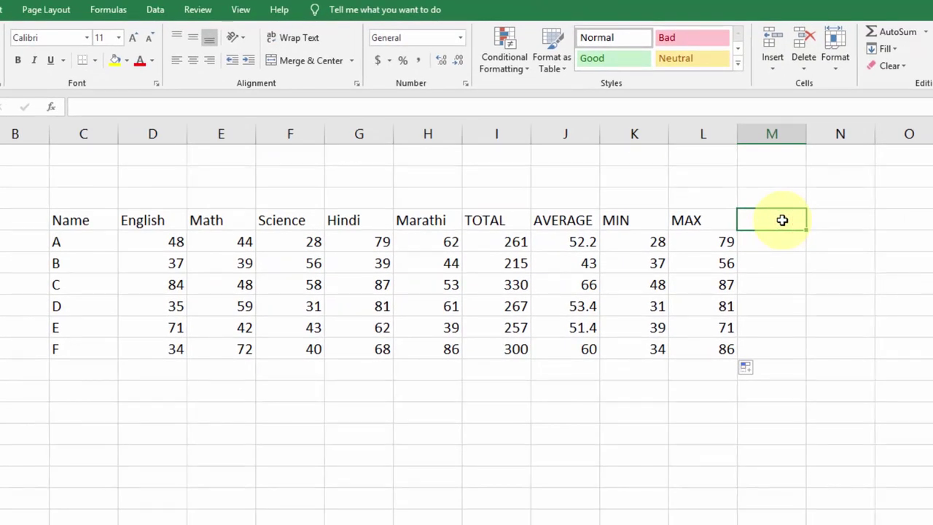
# Step: Head M4 'COUNT' and enter =COUNT(D5:H10) in M5, giving 30
pyautogui.write('COUNT')
pyautogui.press('Return')
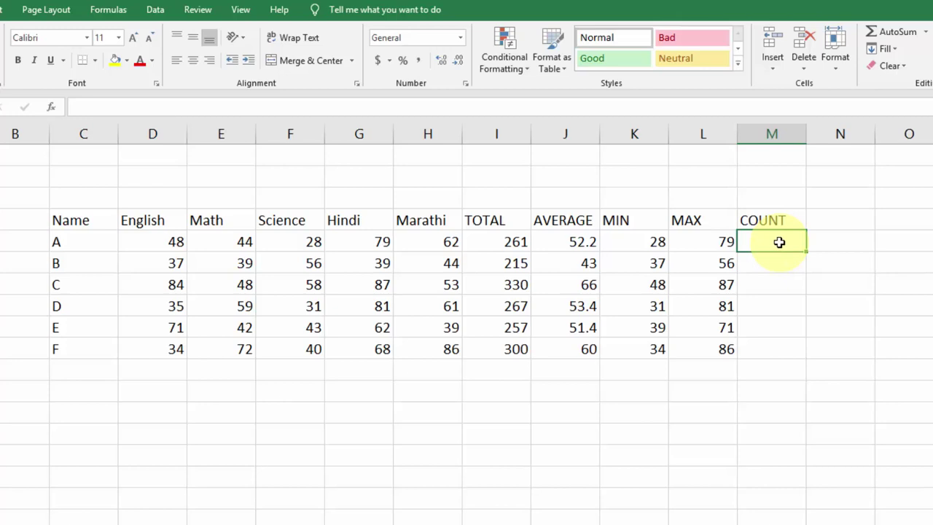
pyautogui.write('=C')
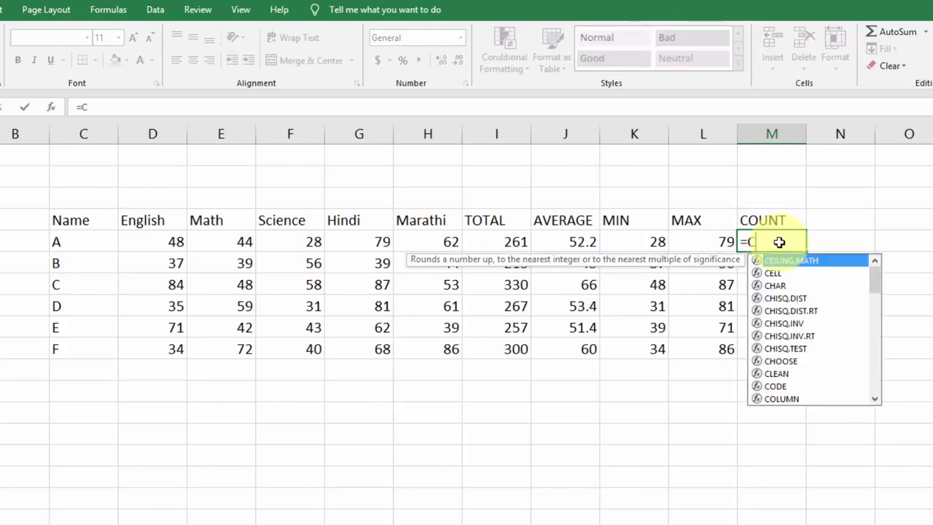
pyautogui.write('OUNT')
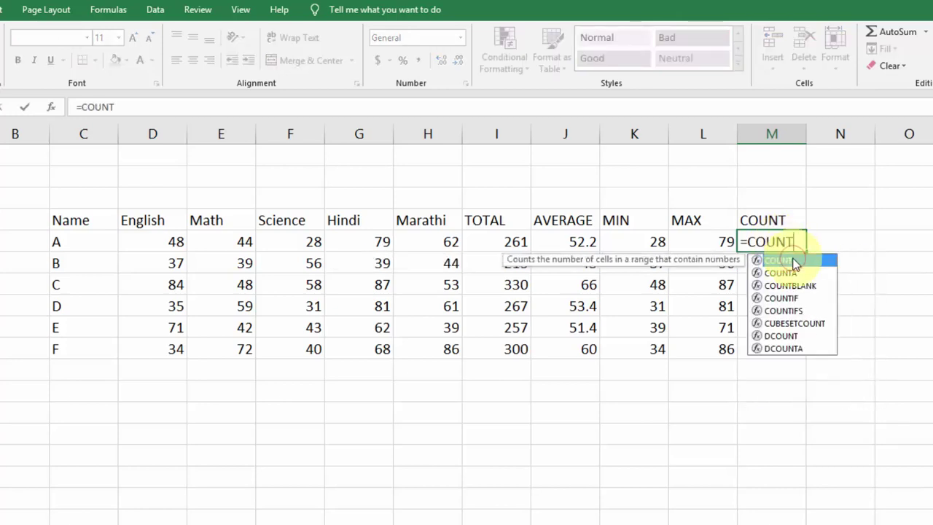
pyautogui.doubleClick(794, 262)
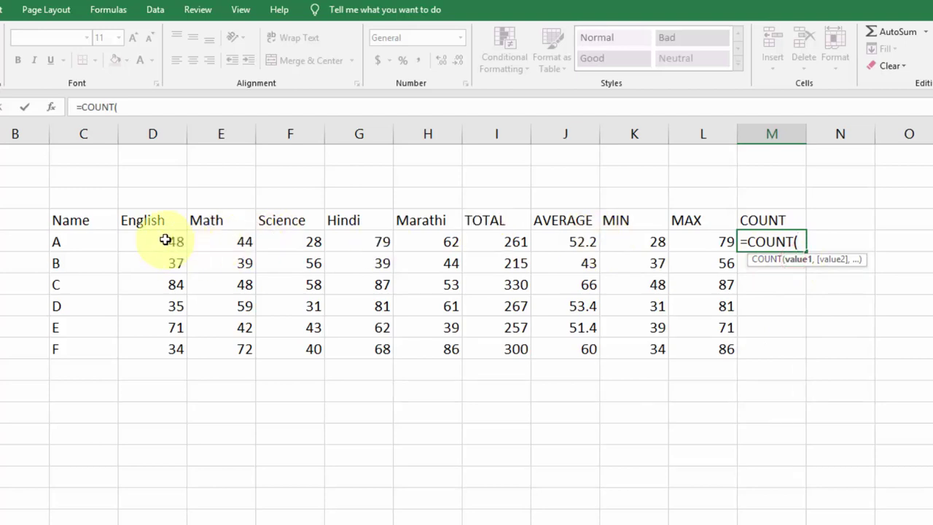
pyautogui.moveTo(166, 241); pyautogui.dragTo(429, 240)
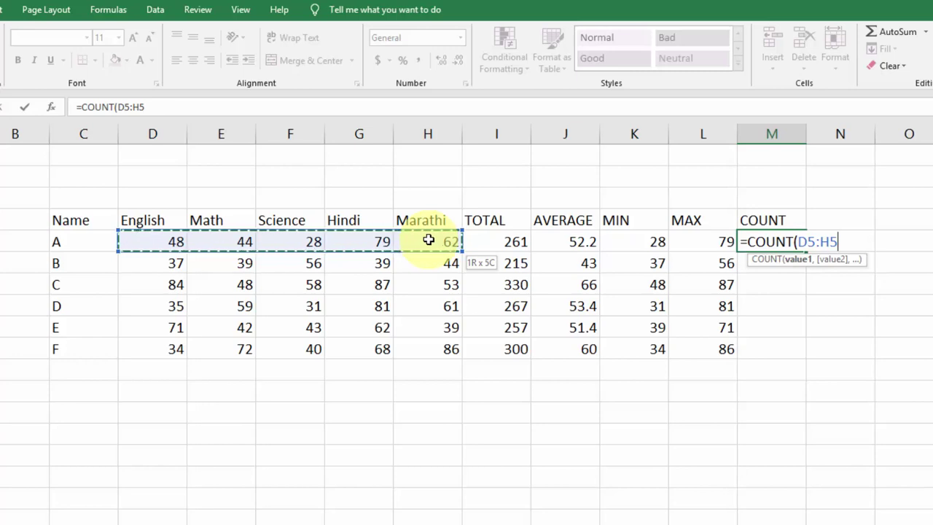
pyautogui.moveTo(428, 241); pyautogui.dragTo(432, 345)
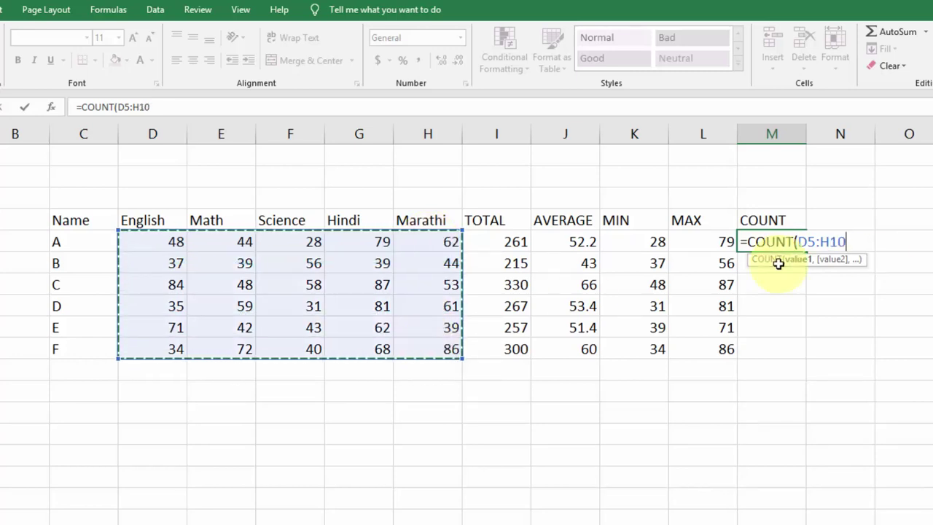
pyautogui.press('Return')
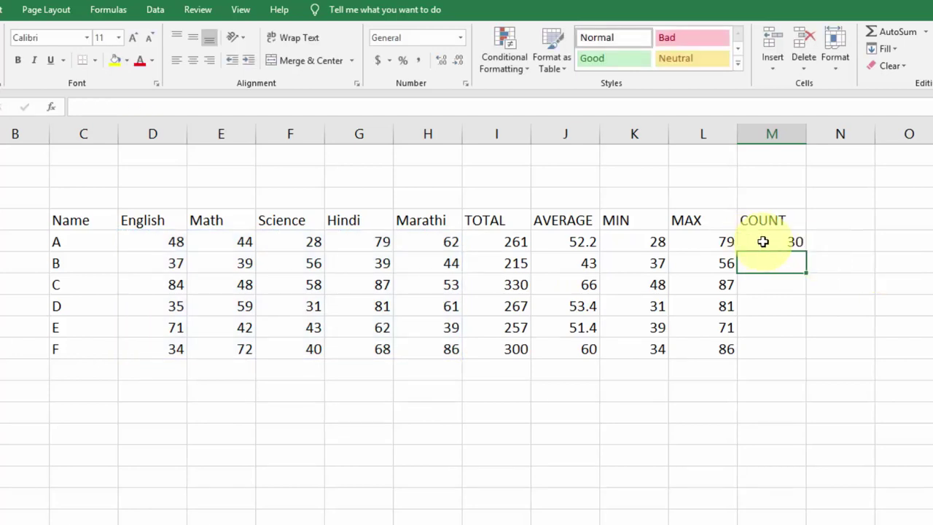
# Step: Check that M5's COUNT formula covers the marks D5:H10
pyautogui.click(764, 241)
pyautogui.moveTo(181, 238); pyautogui.dragTo(437, 348)
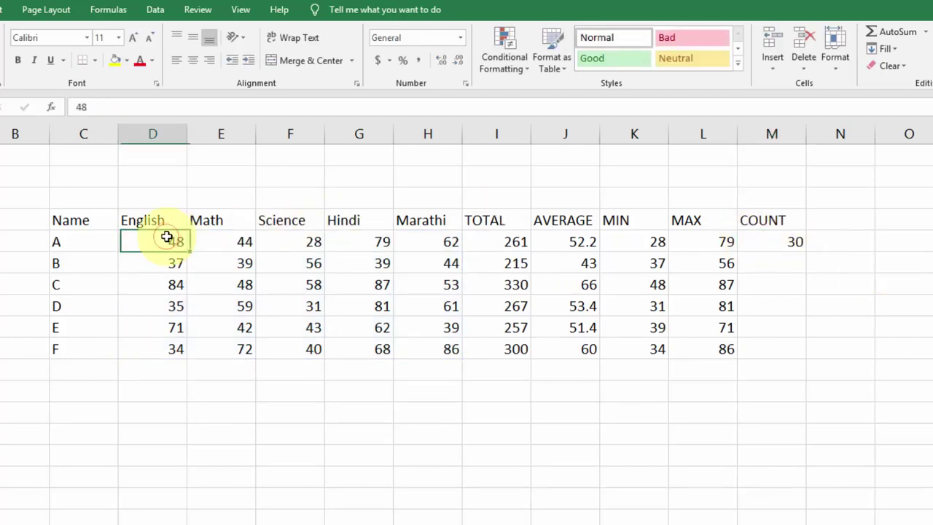
pyautogui.click(785, 241)
pyautogui.press('Return')
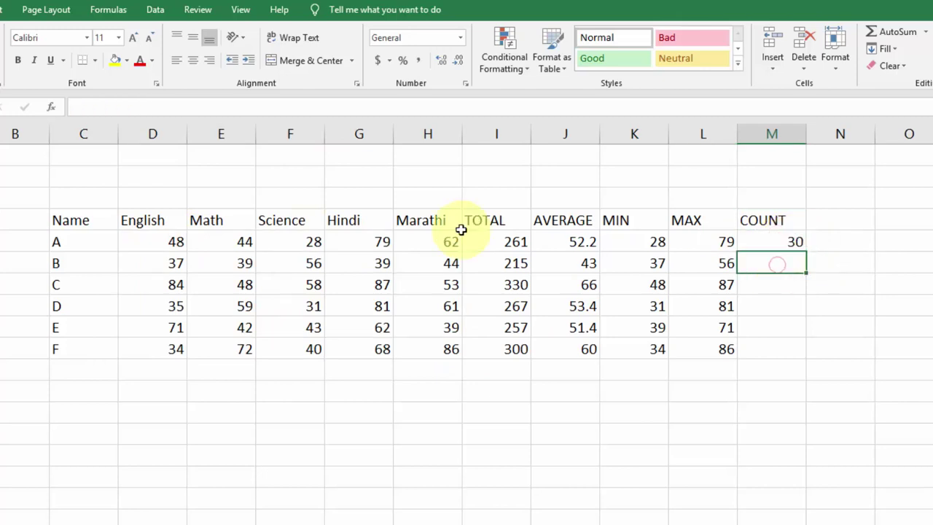
pyautogui.click(85, 220)
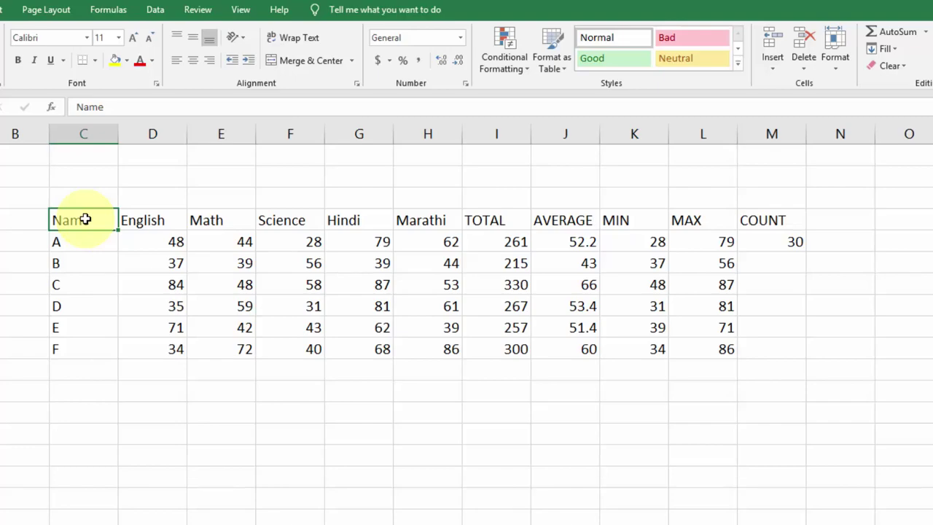
# Step: Apply All Borders to the marks table C4:L10
pyautogui.moveTo(85, 220); pyautogui.dragTo(672, 349)
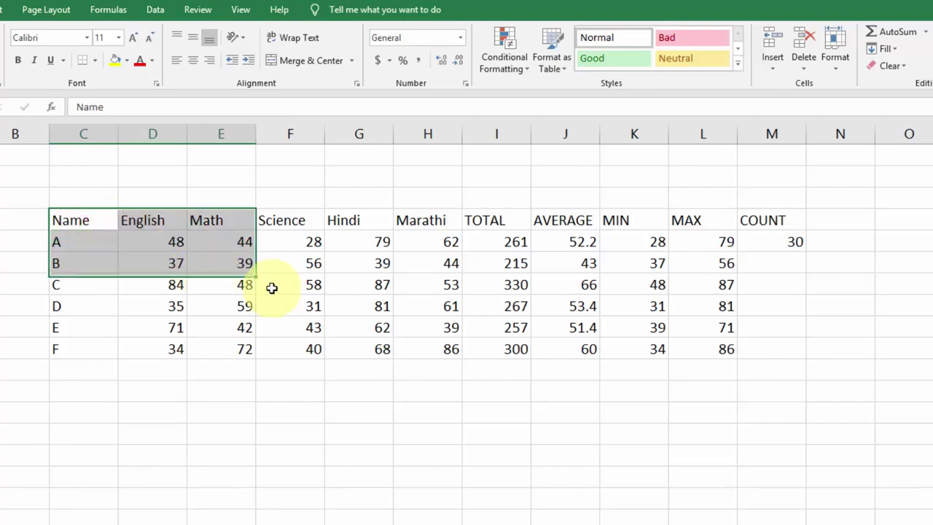
pyautogui.moveTo(645, 319); pyautogui.dragTo(672, 321)
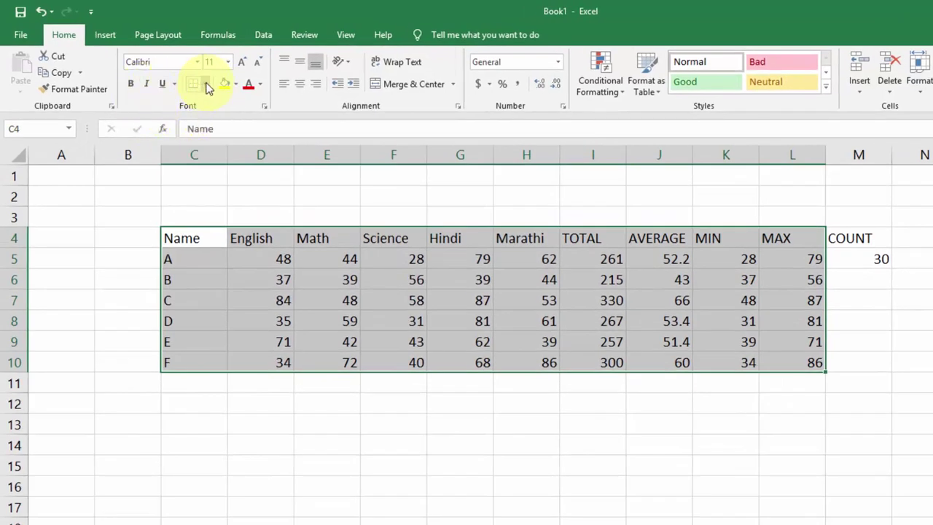
pyautogui.click(206, 84)
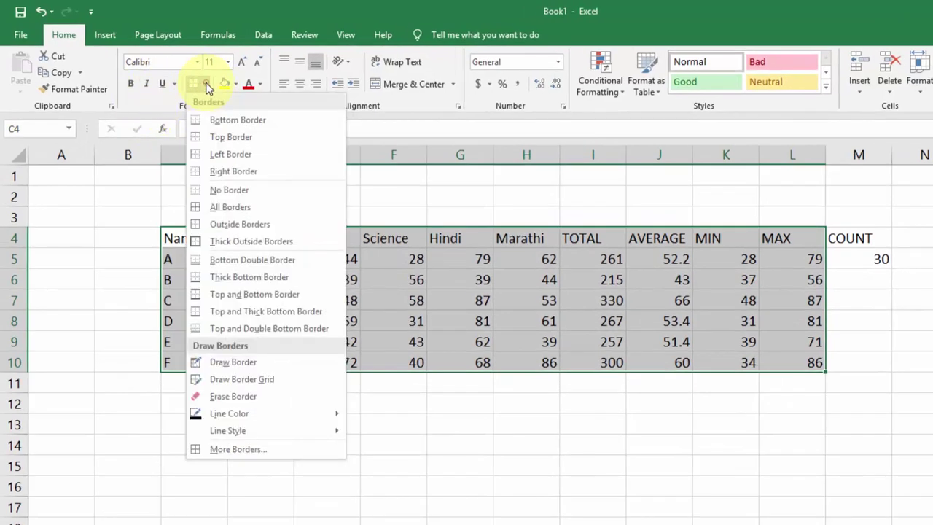
pyautogui.click(237, 208)
pyautogui.click(383, 321)
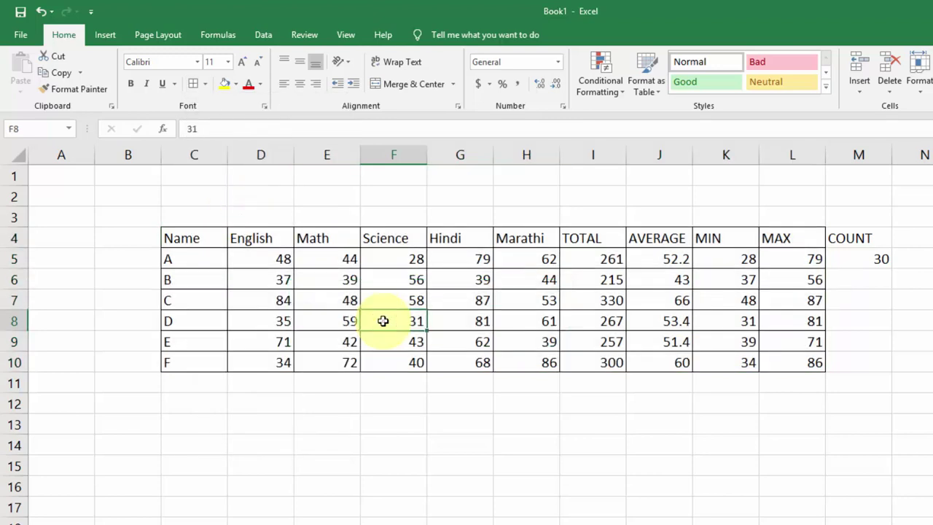
# Step: Add a Thick Outside Border around the whole table
pyautogui.moveTo(193, 239); pyautogui.dragTo(774, 362)
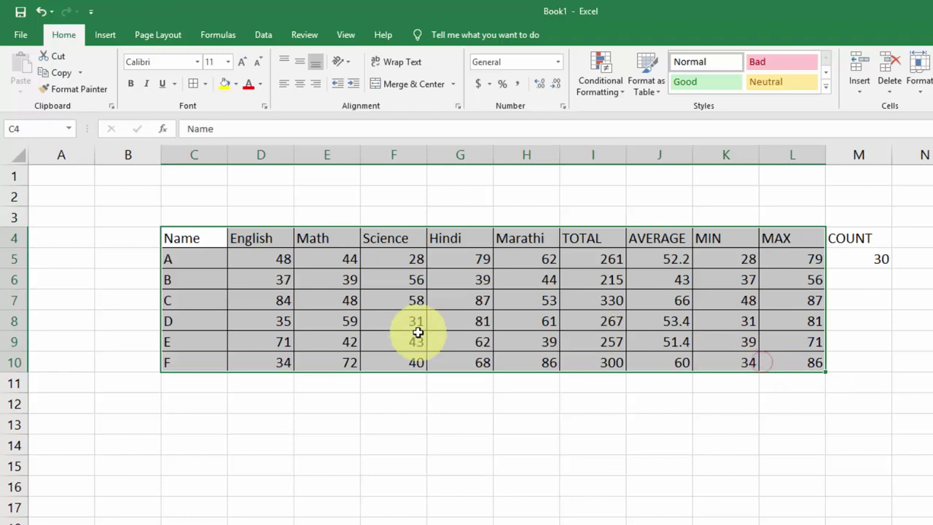
pyautogui.click(205, 84)
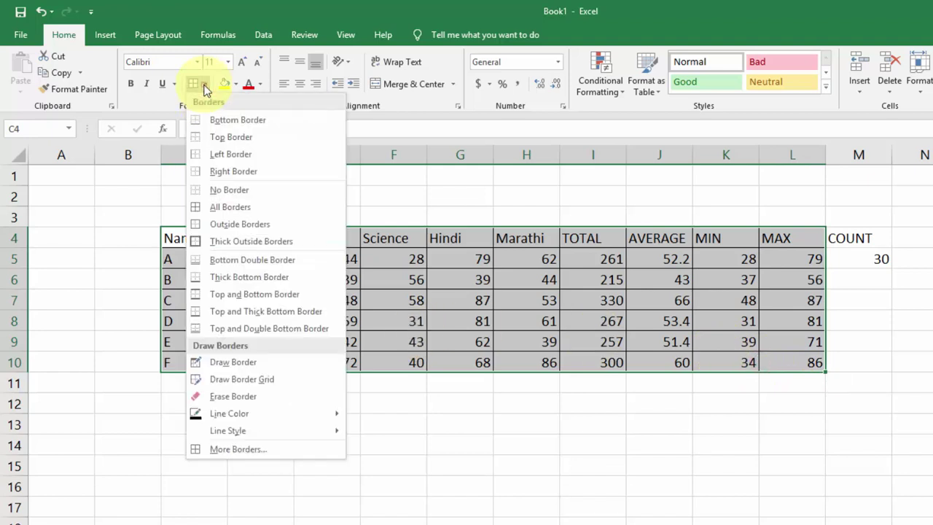
pyautogui.click(261, 245)
pyautogui.click(310, 285)
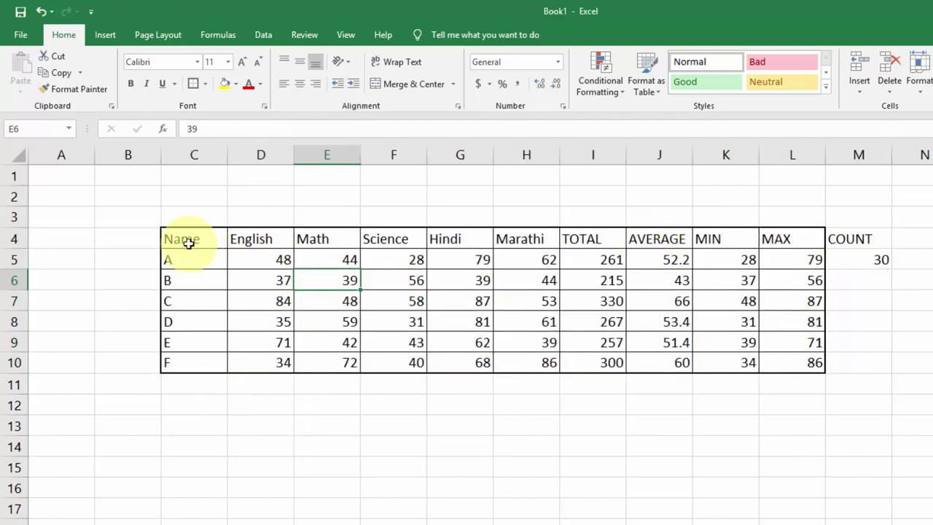
# Step: Add a thick outline around the header row C4:L4
pyautogui.moveTo(183, 240); pyautogui.dragTo(772, 238)
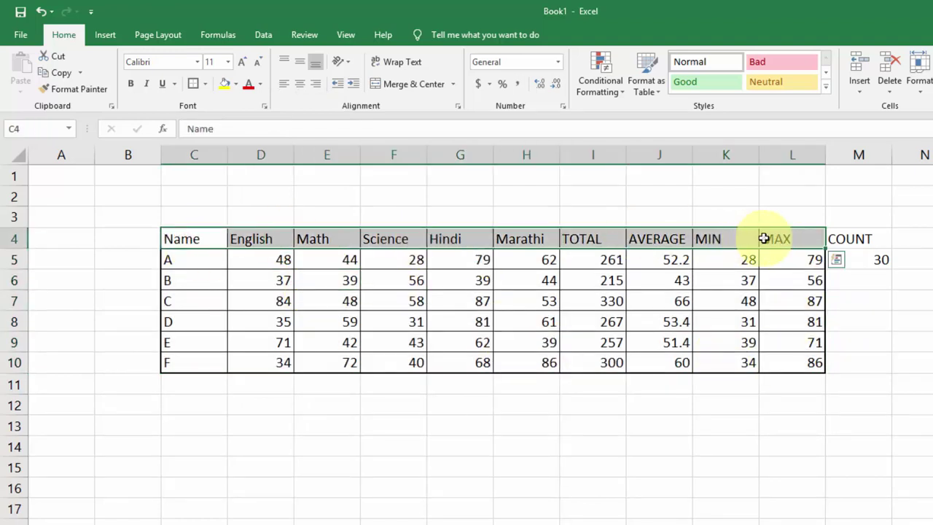
pyautogui.click(206, 84)
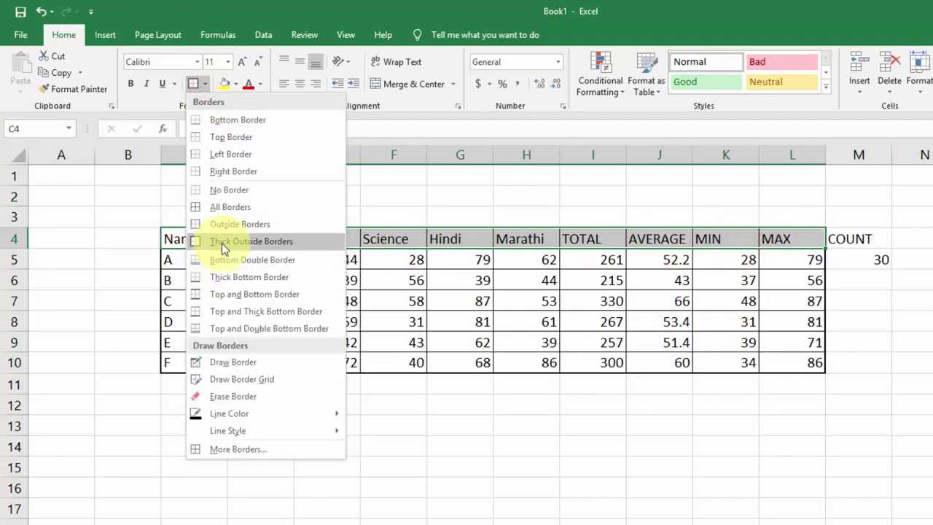
pyautogui.click(221, 243)
pyautogui.click(258, 284)
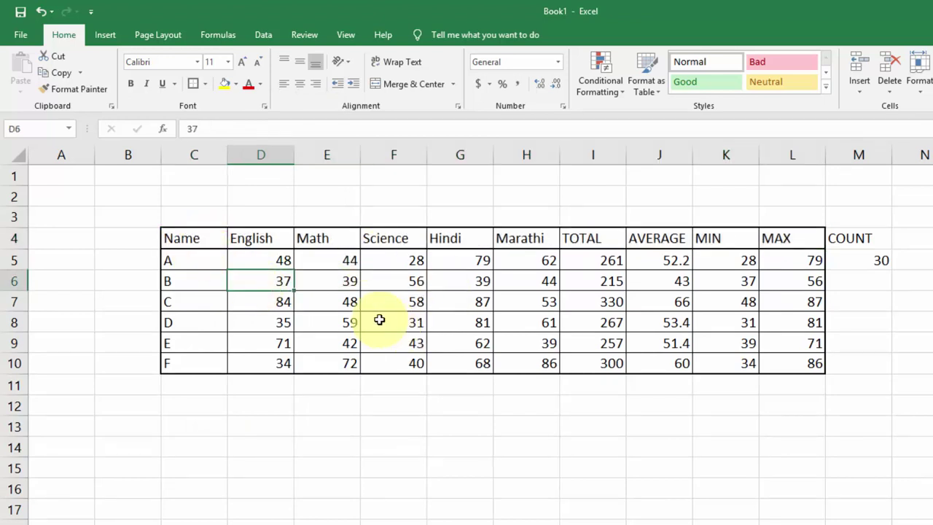
pyautogui.moveTo(187, 238); pyautogui.dragTo(803, 240)
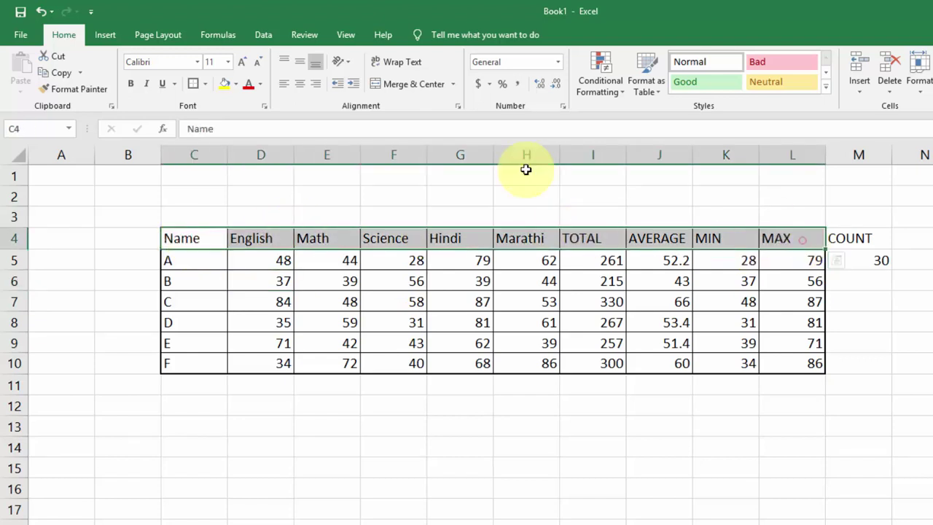
# Step: Give header row C4:L4 a gold fill and make it bold, italic and double-underlined
pyautogui.click(238, 85)
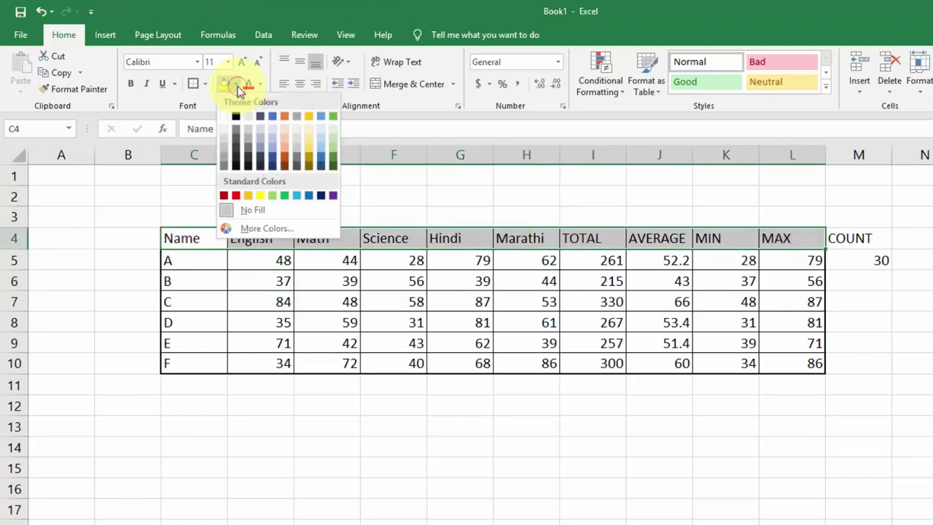
pyautogui.click(307, 150)
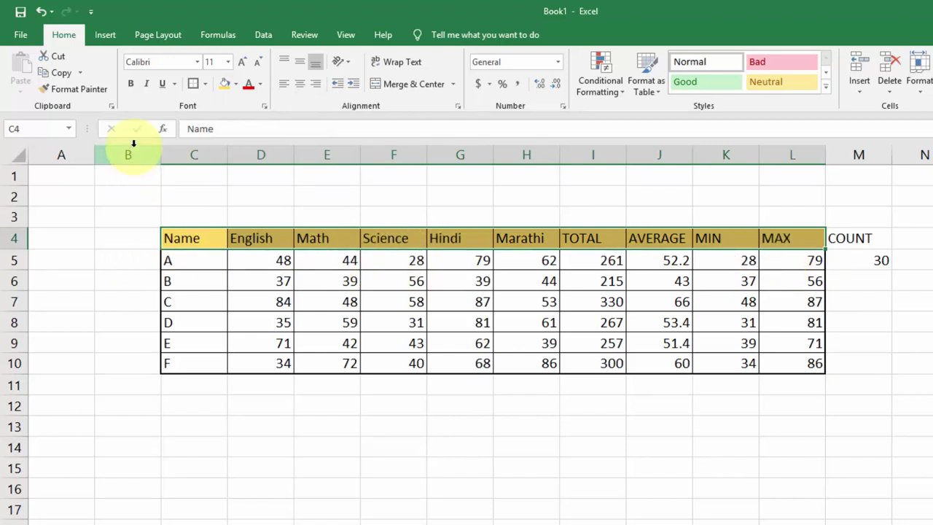
pyautogui.click(132, 89)
pyautogui.click(147, 86)
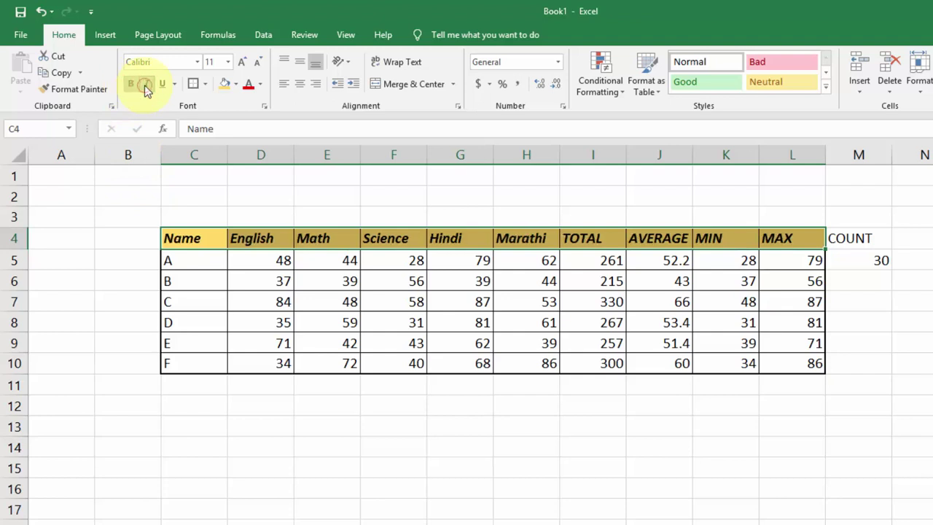
pyautogui.click(179, 85)
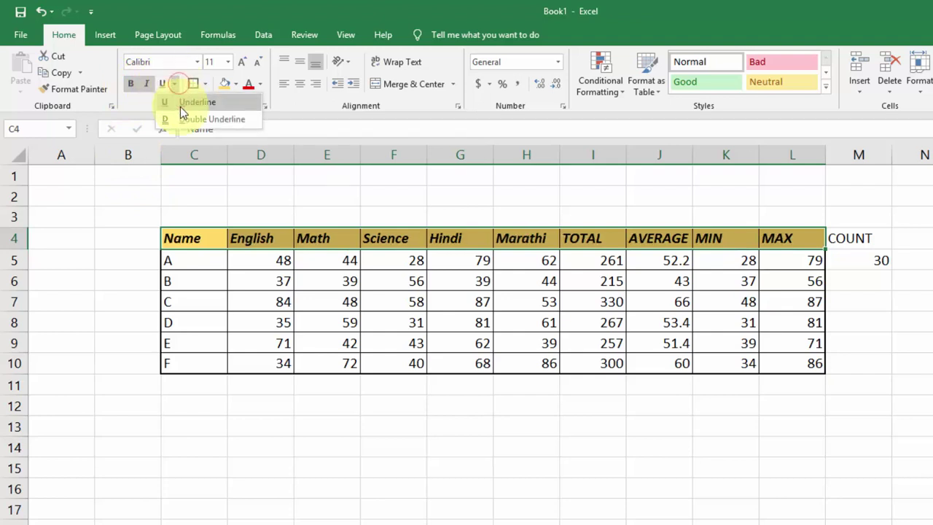
pyautogui.click(181, 116)
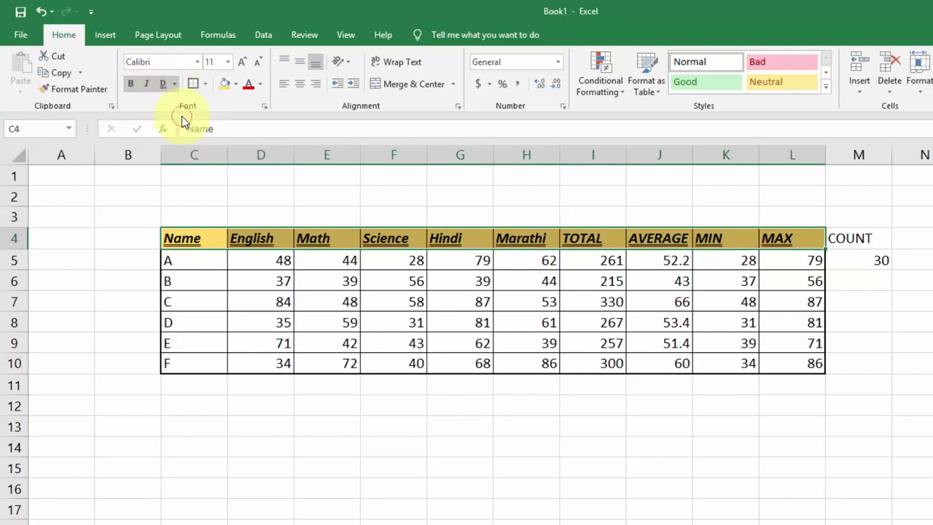
# Step: Try other fonts, sizes and colours but keep the header at Calibri 11
pyautogui.click(198, 63)
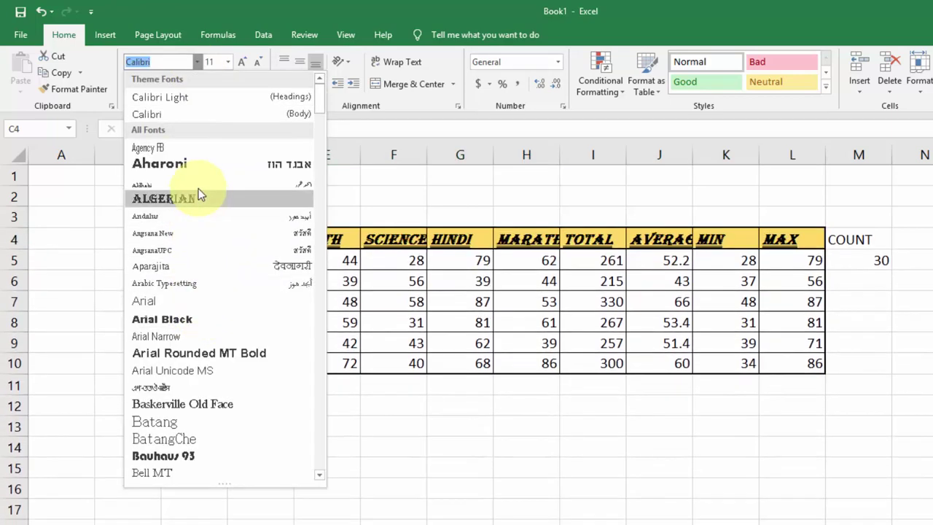
pyautogui.click(197, 62)
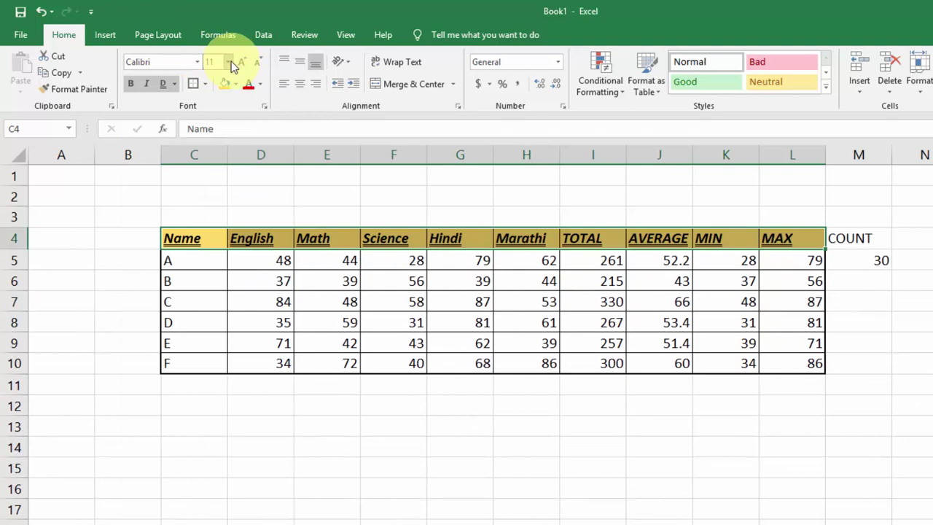
pyautogui.click(227, 63)
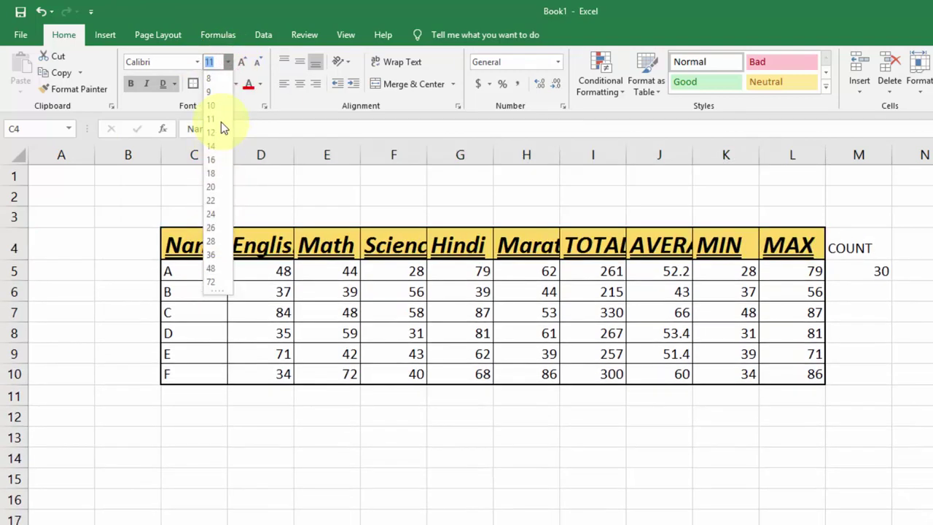
pyautogui.click(228, 62)
pyautogui.click(243, 64)
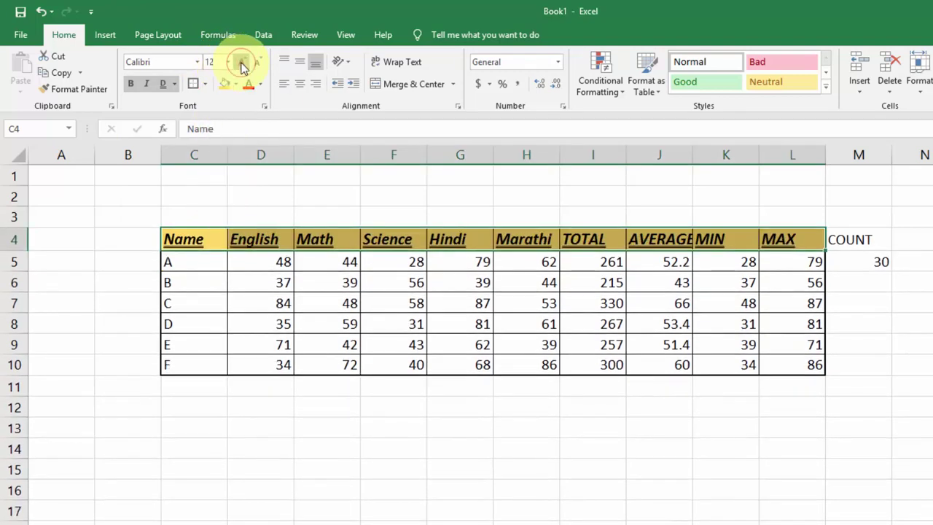
pyautogui.click(242, 64)
pyautogui.click(260, 64)
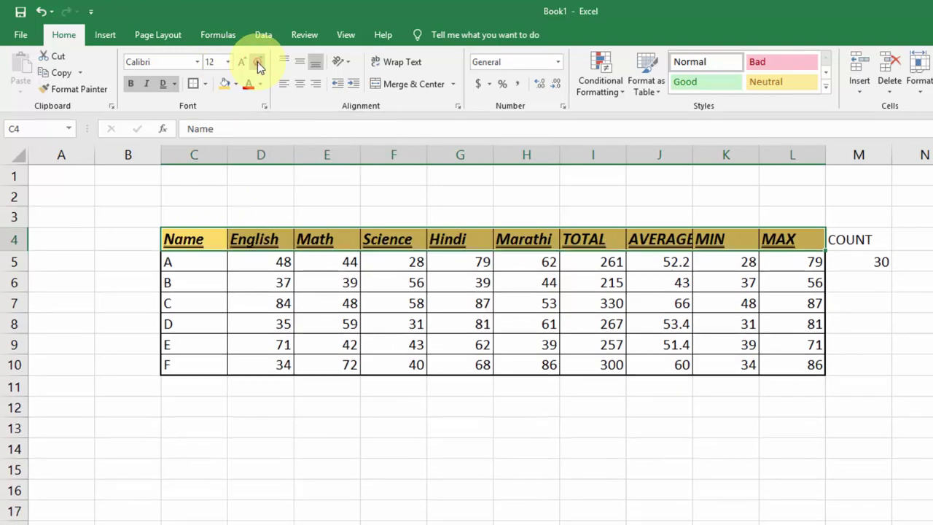
pyautogui.click(259, 64)
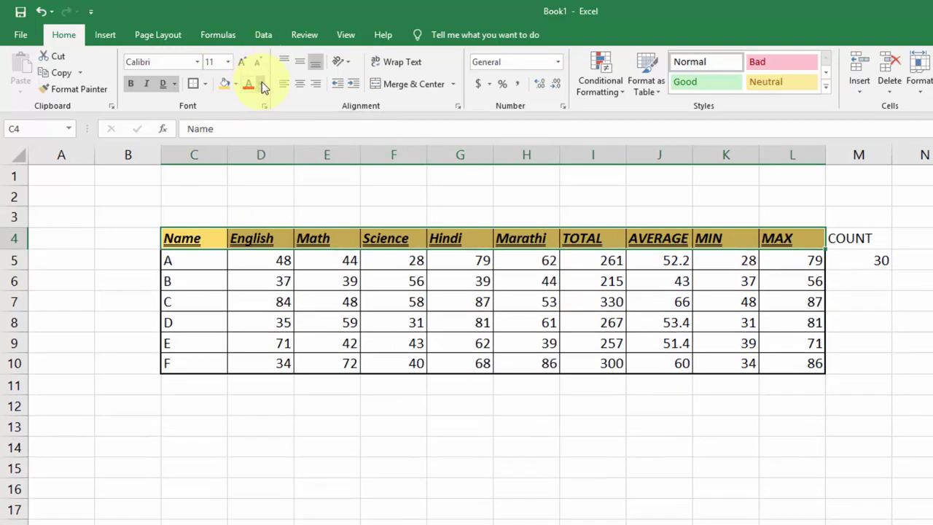
pyautogui.click(264, 86)
pyautogui.click(262, 86)
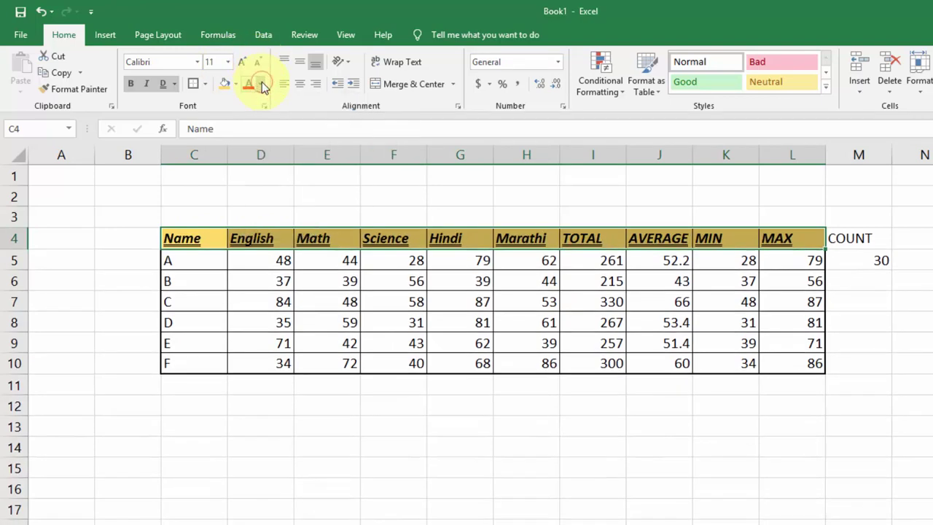
pyautogui.click(204, 259)
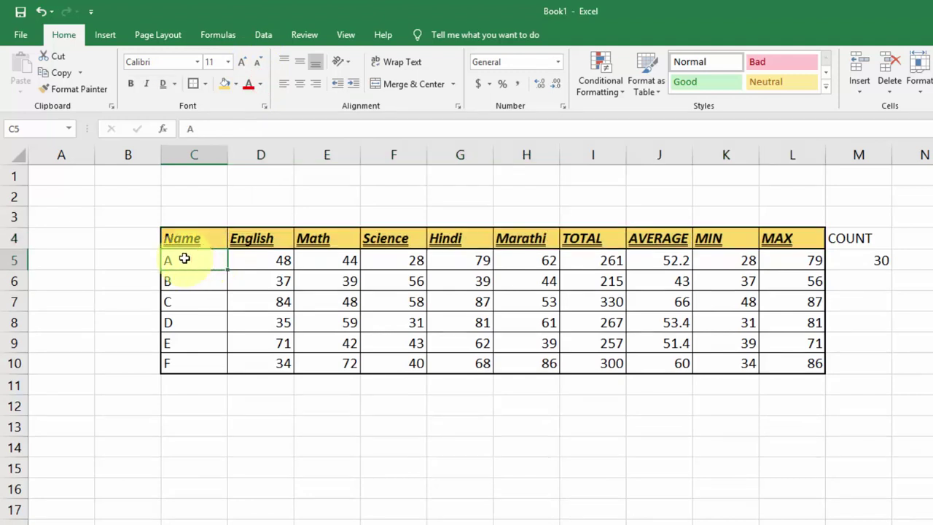
# Step: Colour the names and marks in C5:K10 dark blue
pyautogui.moveTo(185, 258); pyautogui.dragTo(719, 369)
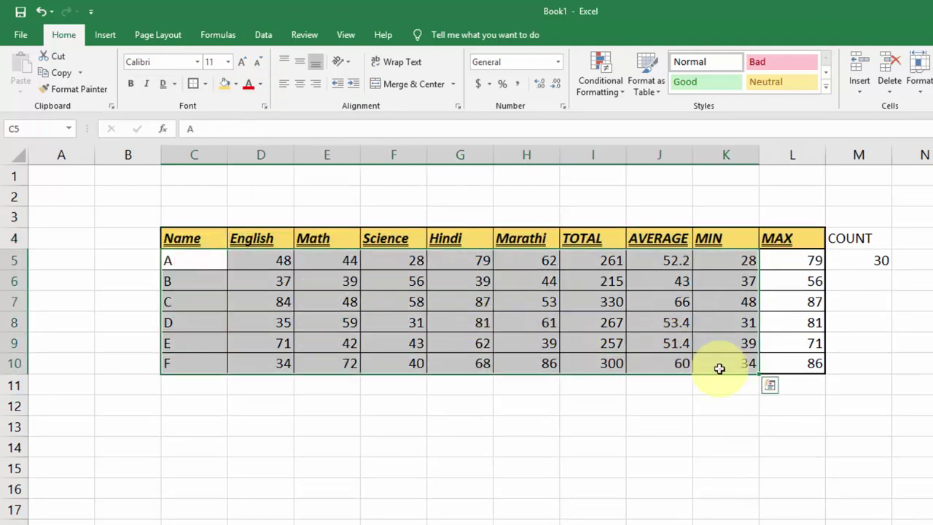
pyautogui.click(260, 84)
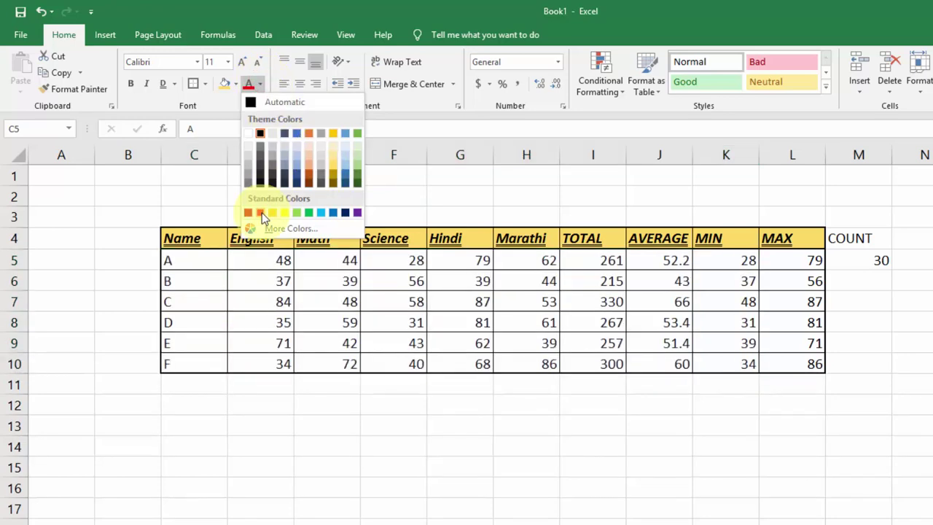
pyautogui.click(347, 212)
pyautogui.click(326, 320)
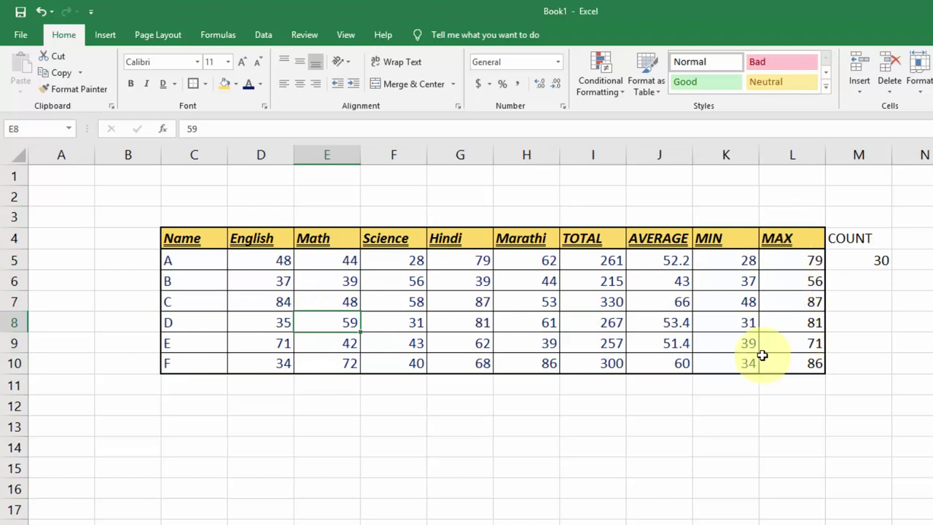
pyautogui.moveTo(790, 260); pyautogui.dragTo(804, 355)
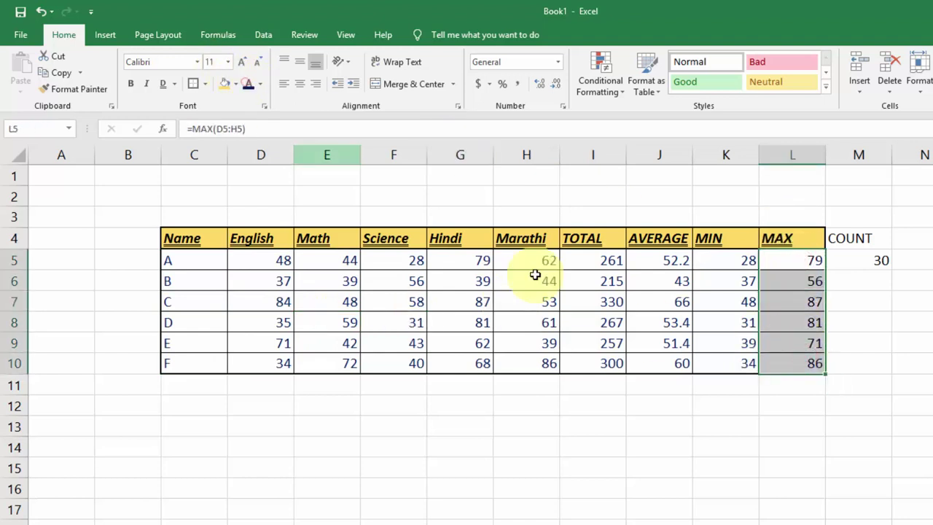
pyautogui.click(747, 321)
# Step: Centre the data in C5:L10 horizontally, keeping bottom vertical alignment
pyautogui.moveTo(191, 260); pyautogui.dragTo(764, 364)
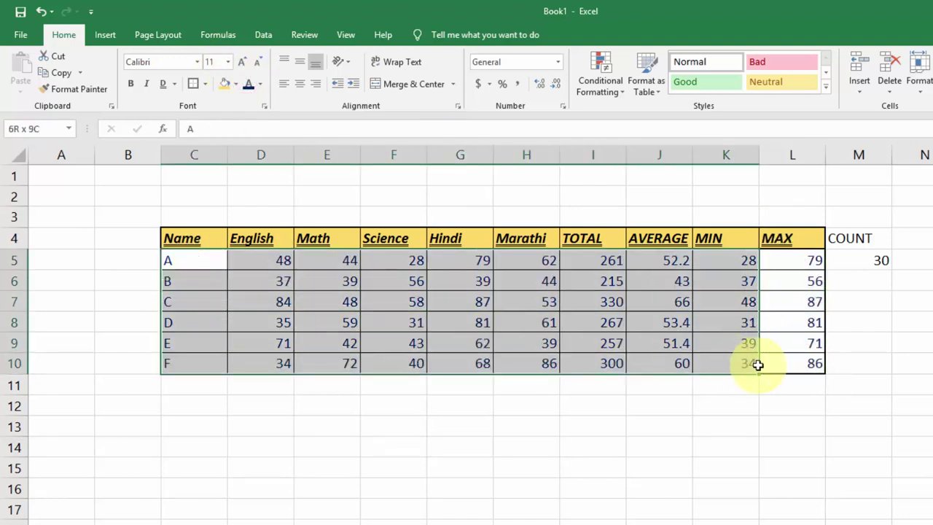
pyautogui.click(298, 84)
pyautogui.click(283, 83)
pyautogui.click(317, 85)
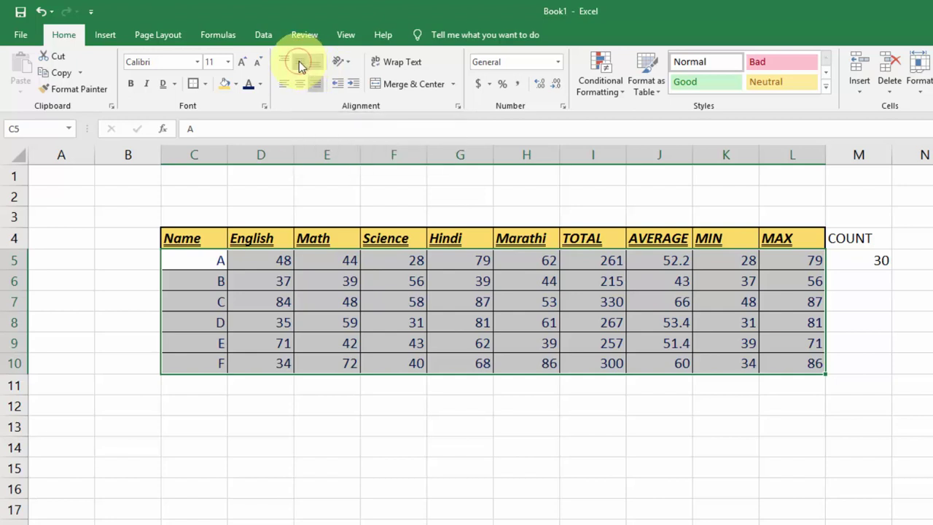
pyautogui.click(298, 64)
pyautogui.click(285, 62)
pyautogui.click(314, 64)
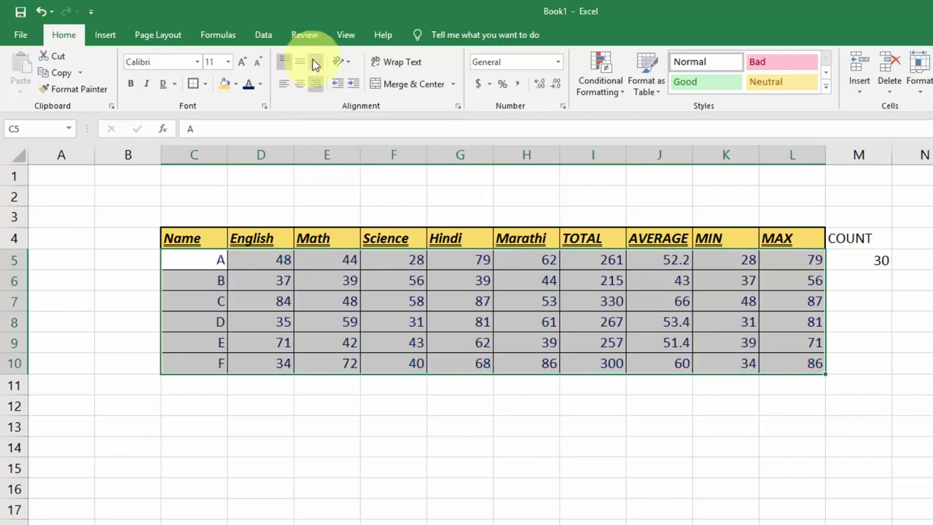
pyautogui.click(302, 84)
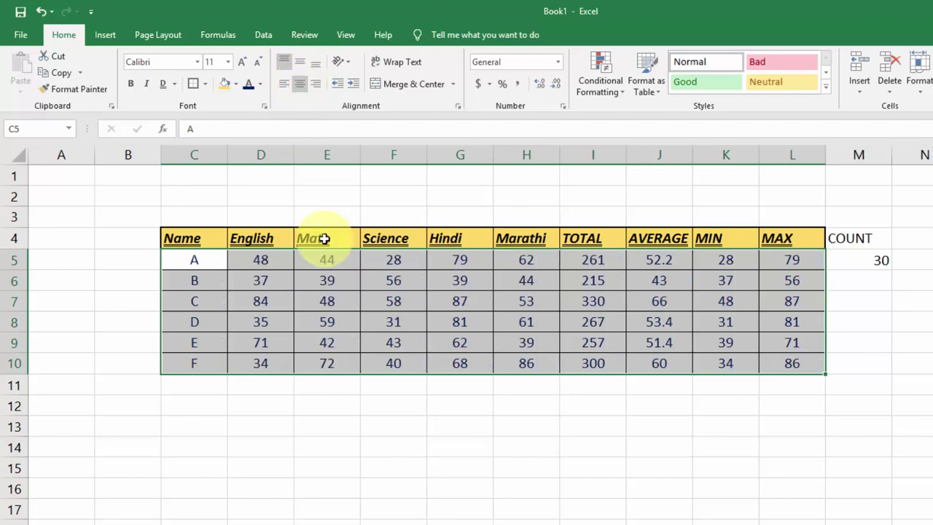
pyautogui.click(379, 336)
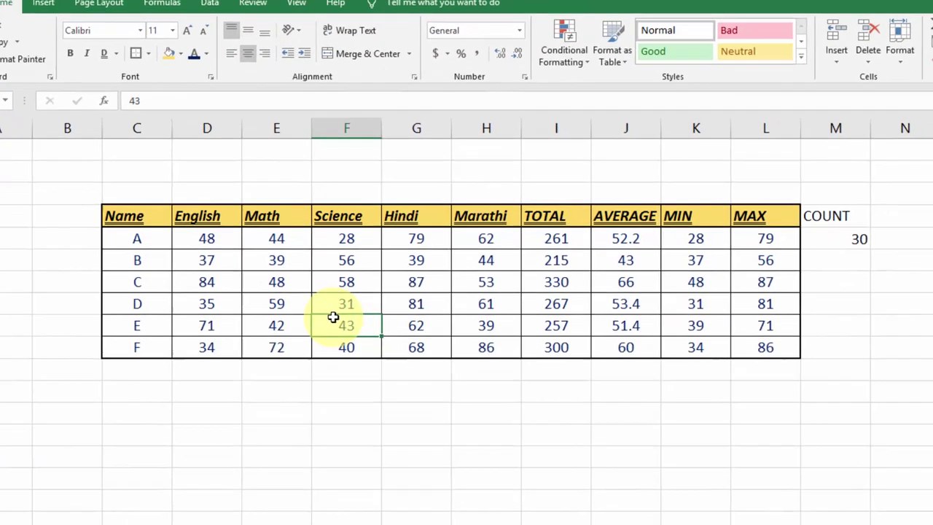
pyautogui.click(823, 252)
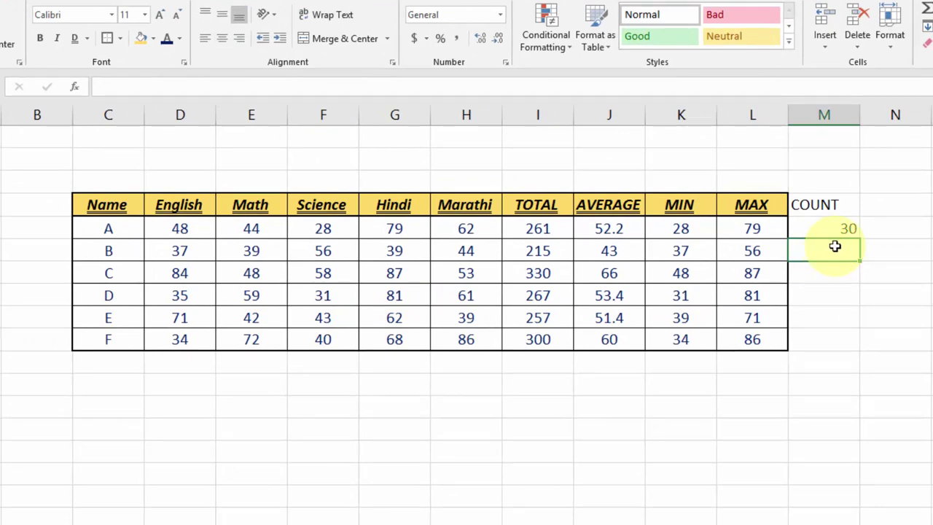
# Step: Re-enter M5's COUNT range as D5:H10 through the formula bar
pyautogui.click(829, 228)
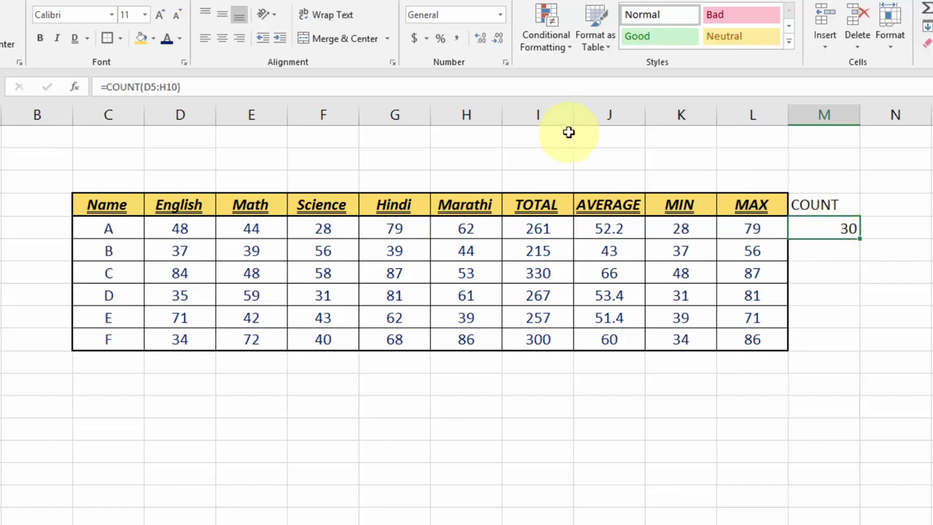
pyautogui.click(190, 86)
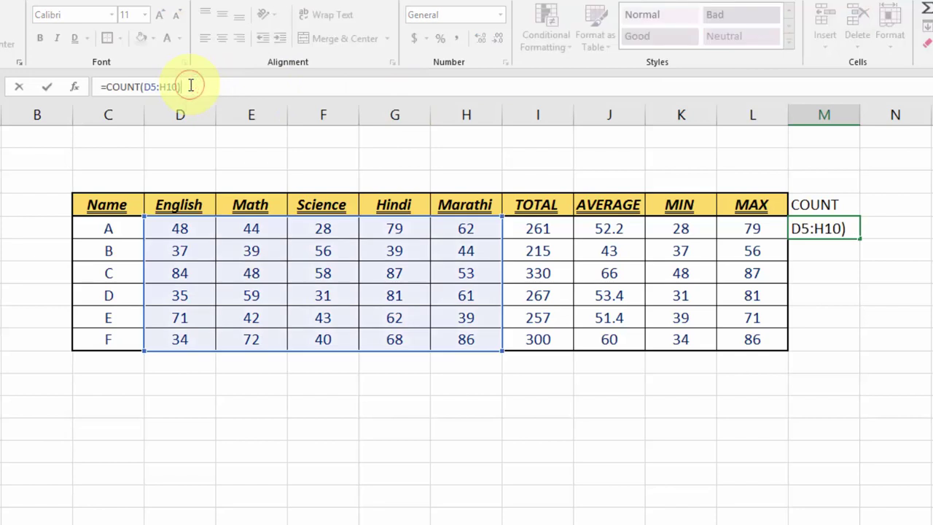
pyautogui.moveTo(160, 86); pyautogui.dragTo(175, 87)
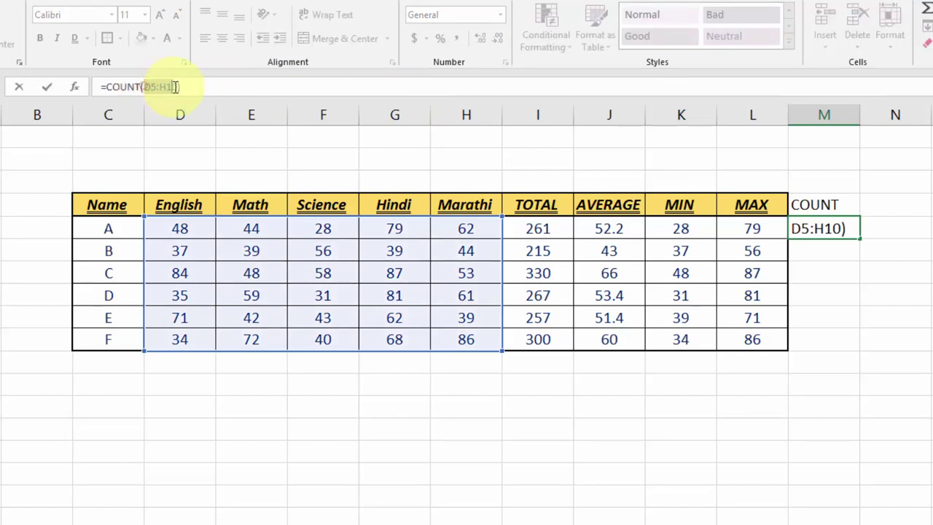
pyautogui.press('BackSpace')
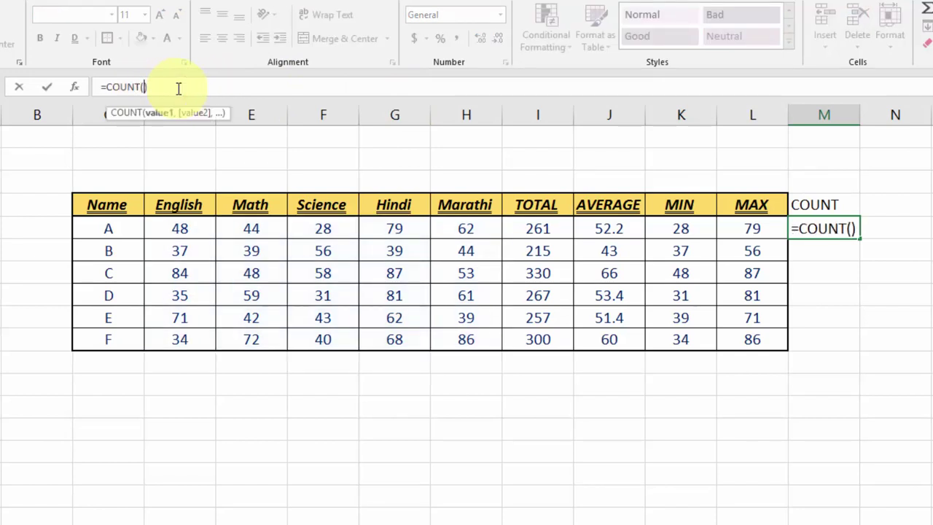
pyautogui.moveTo(180, 228); pyautogui.dragTo(475, 331)
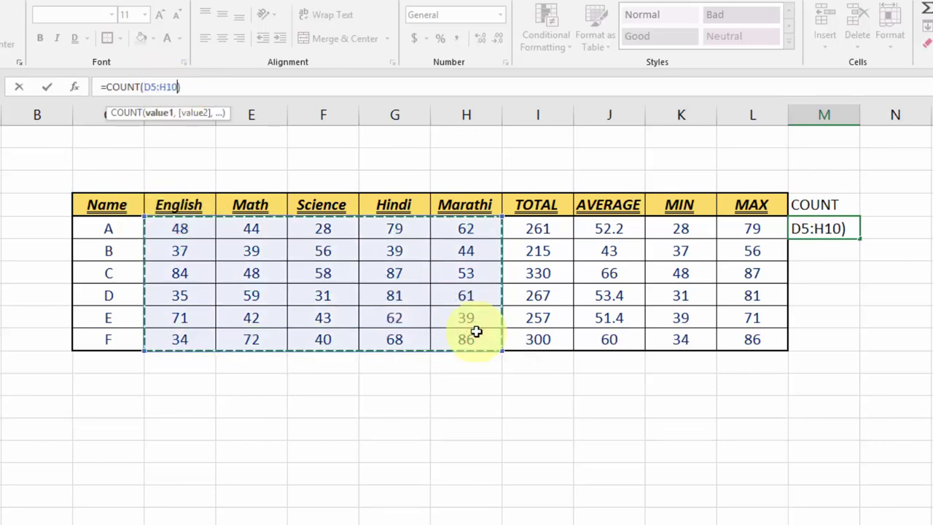
pyautogui.press('Return')
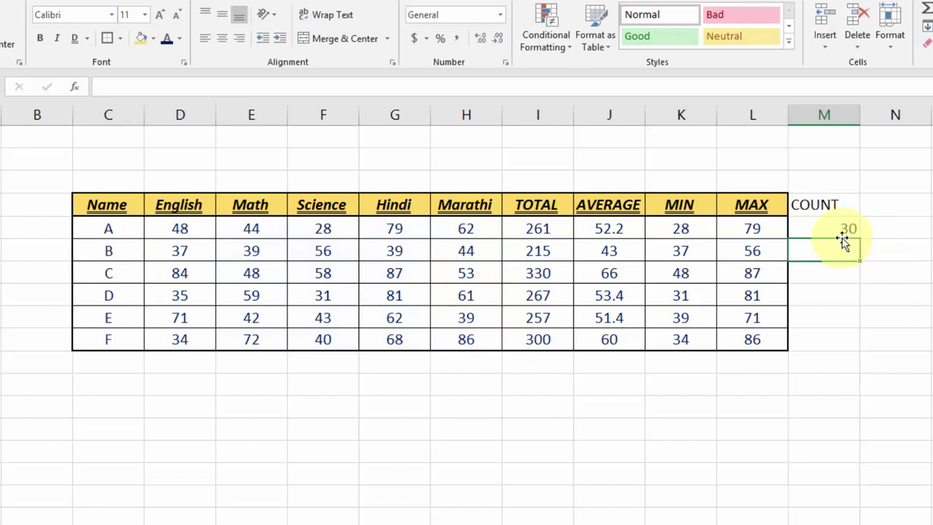
# Step: Change M5's formula to =COUNT(D5:H5) so it counts only student A's marks
pyautogui.click(831, 228)
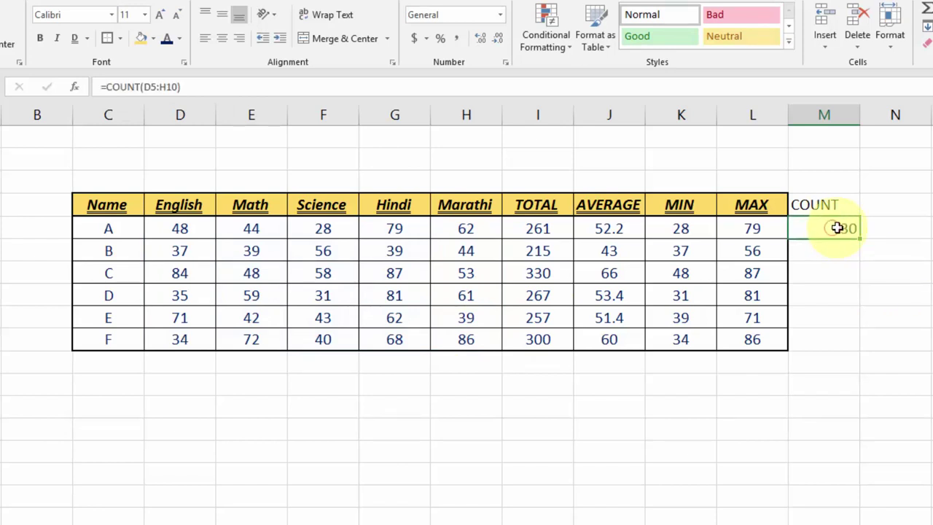
pyautogui.doubleClick(838, 228)
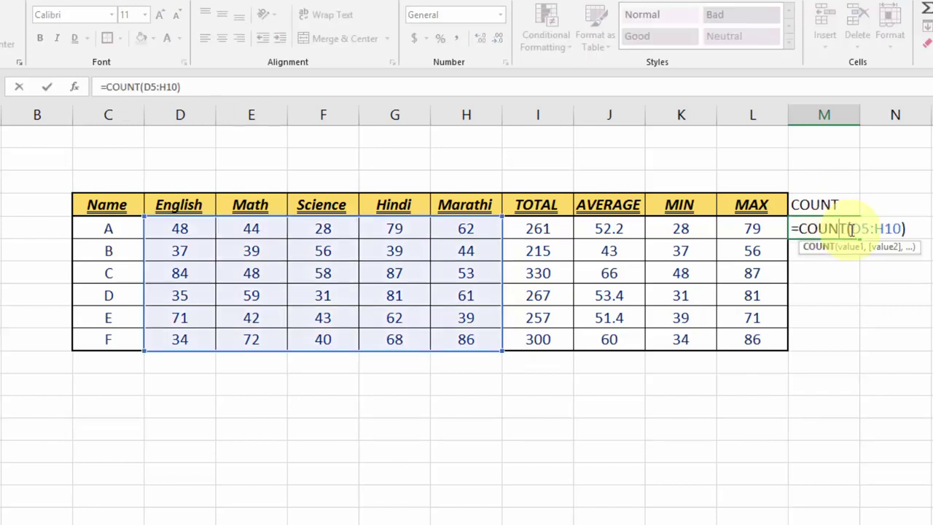
pyautogui.moveTo(851, 228); pyautogui.dragTo(901, 230)
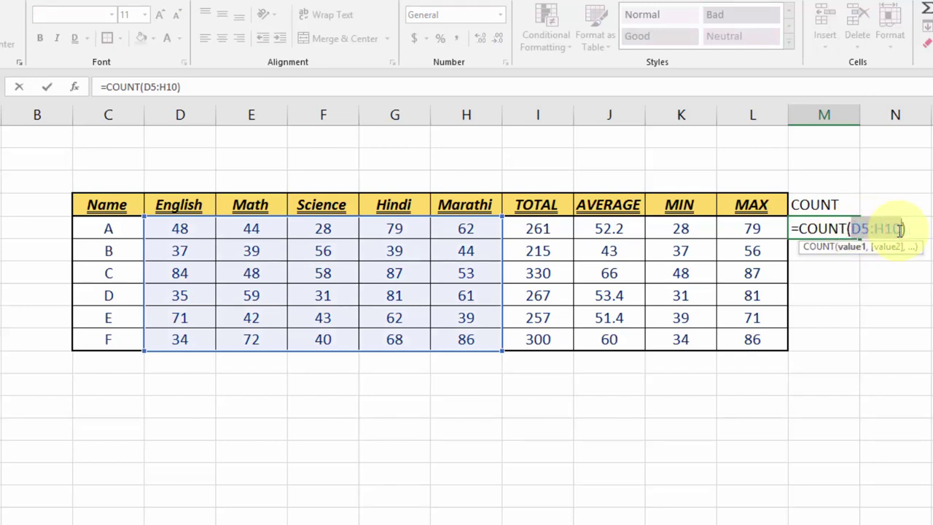
pyautogui.press('BackSpace')
pyautogui.moveTo(182, 226)
pyautogui.mouseDown()
pyautogui.moveTo(364, 211)
pyautogui.moveTo(441, 226)
pyautogui.mouseUp()
pyautogui.press('Return')
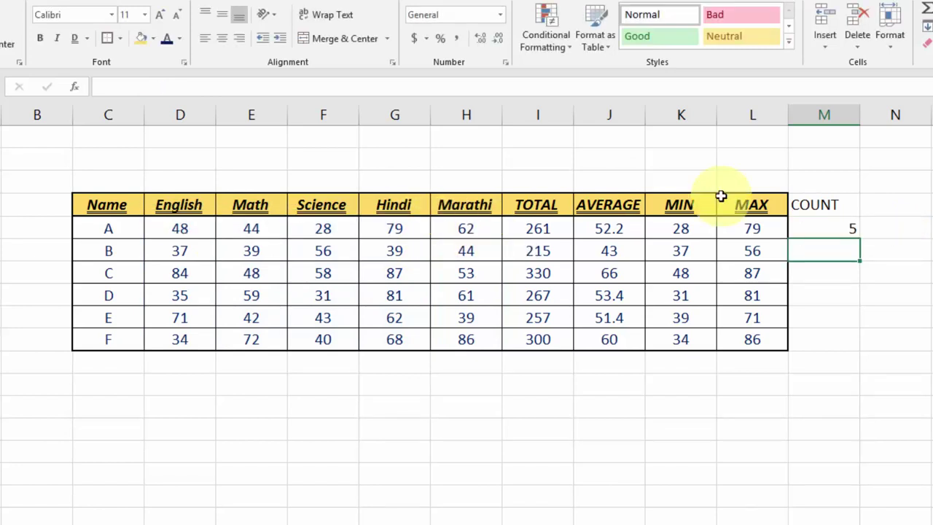
pyautogui.click(823, 228)
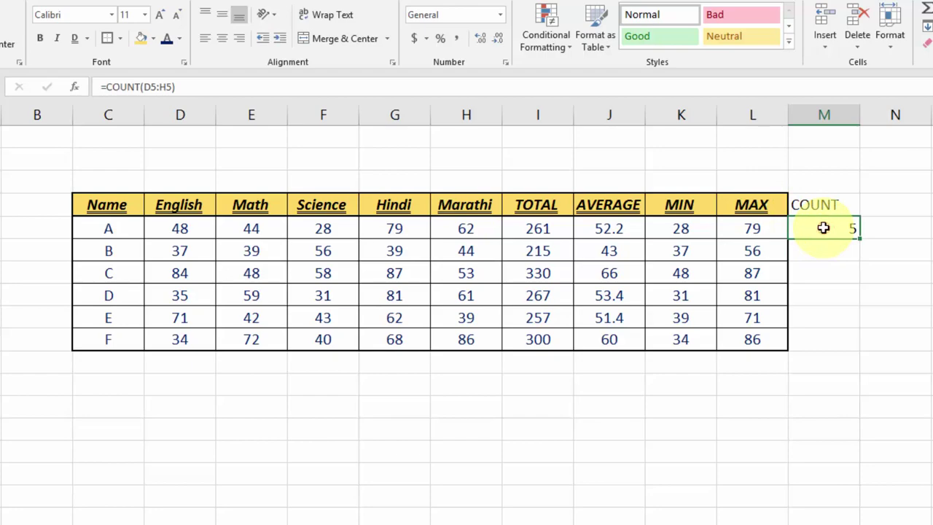